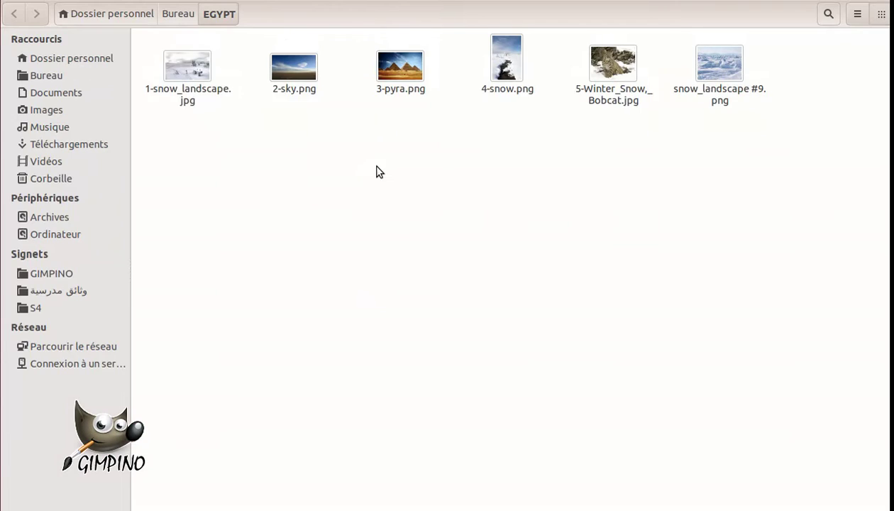
Step: Open 1-snow_landscape.jpg and freehand-select the ground along the horizon and trees
right_click(178, 71)
click(376, 102)
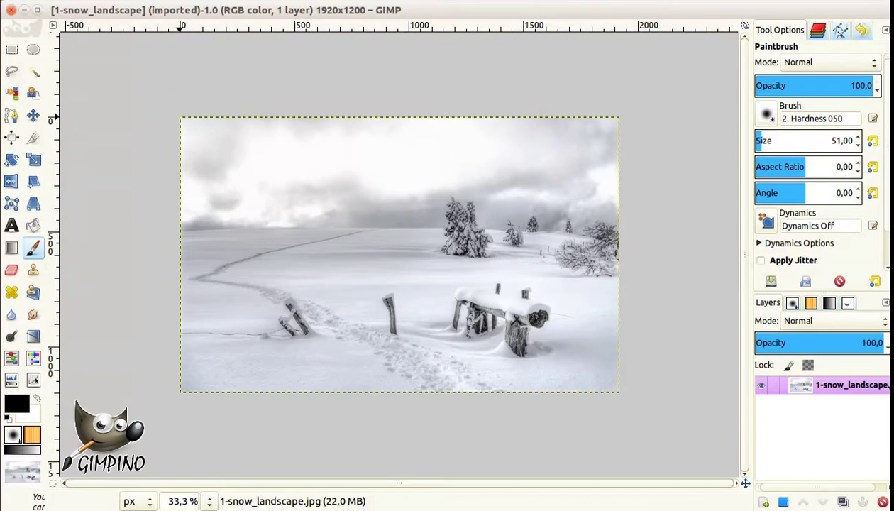
click(12, 73)
drag(358, 229, 437, 228)
click(441, 190)
click(474, 191)
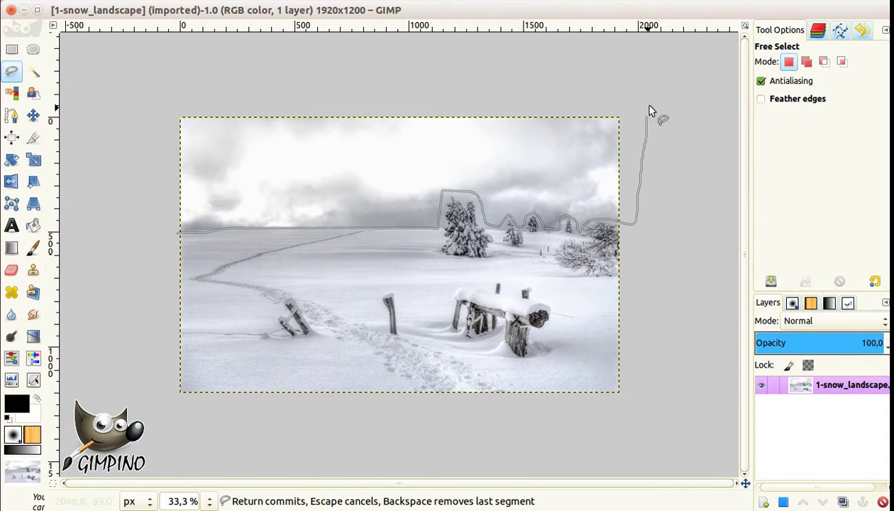
click(100, 94)
click(175, 233)
Step: Add an alpha channel and a selection-based layer mask so the grey sky turns transparent
right_click(851, 385)
click(709, 299)
right_click(851, 385)
click(717, 177)
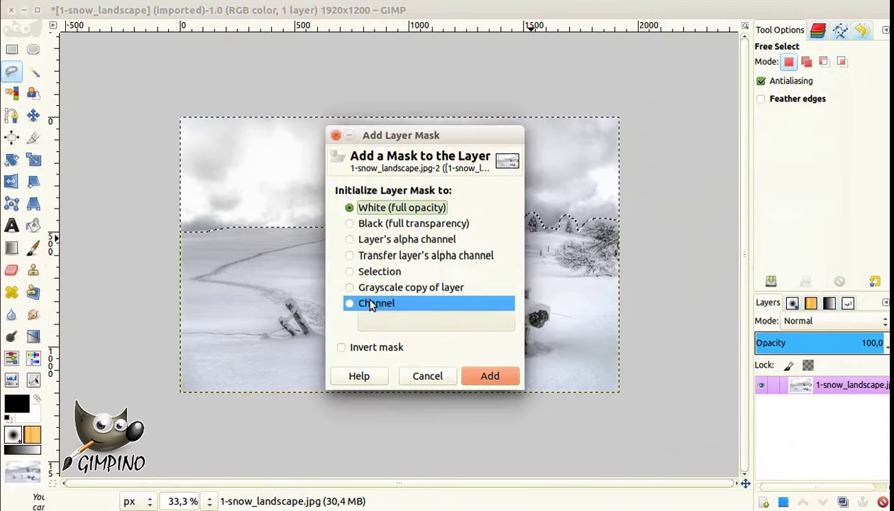
click(379, 271)
click(489, 375)
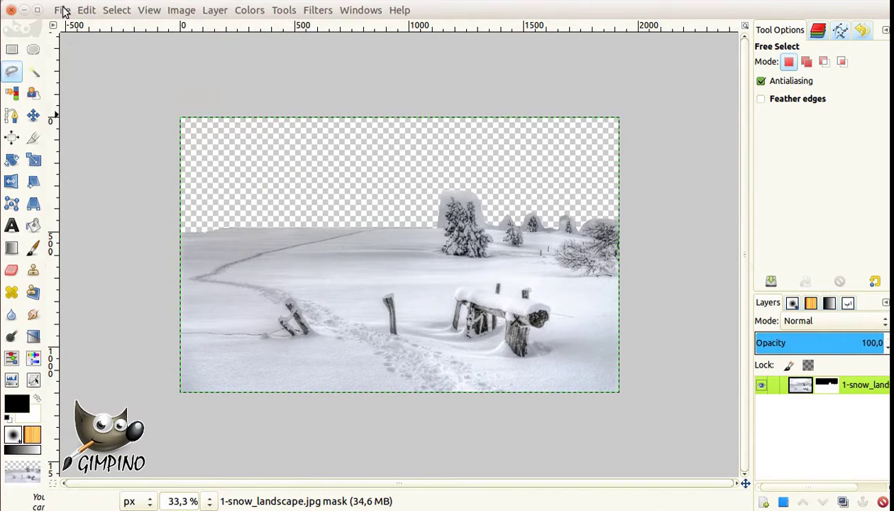
Step: Import 2-sky.png as a new layer with Open as Layers
click(63, 10)
click(107, 78)
click(200, 100)
click(520, 361)
Step: Align the sky layer top-left, scale it to canvas width, and place it beneath the snow layer
click(11, 137)
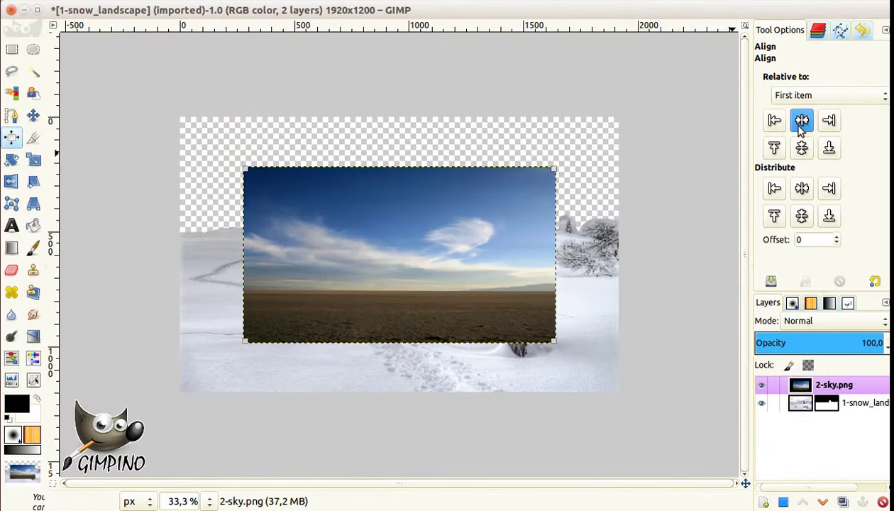
click(774, 119)
click(774, 147)
key(shift+s)
click(248, 175)
drag(489, 205, 618, 206)
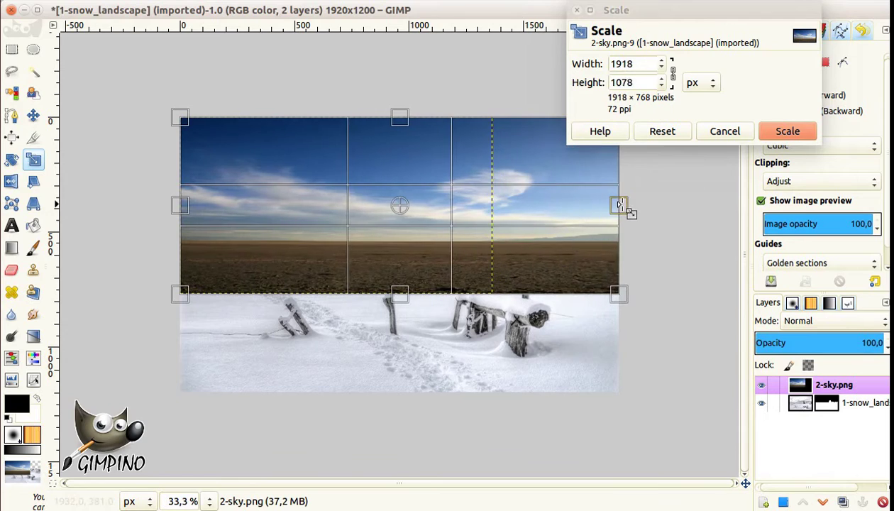
click(787, 131)
drag(833, 384, 836, 418)
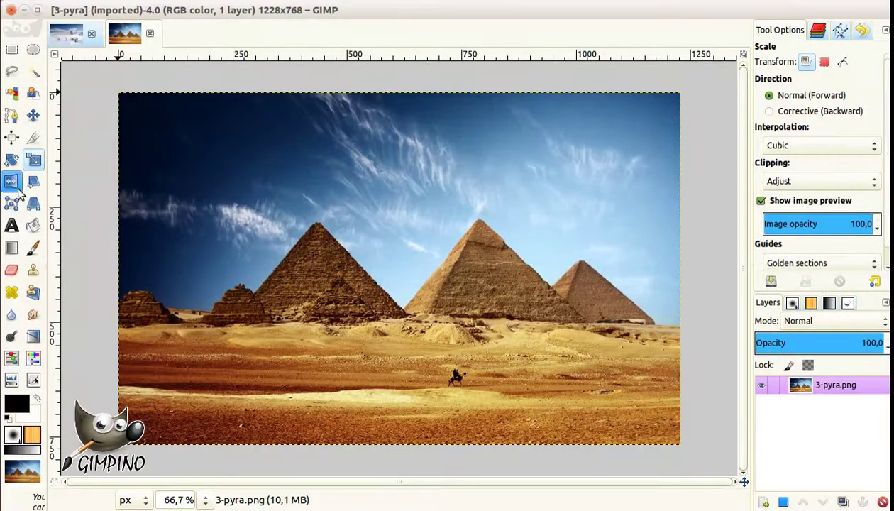
Step: Drop in 3-pyra.png, move it to the upper left, and stack it above the snow layer
drag(87, 50, 398, 255)
key(m)
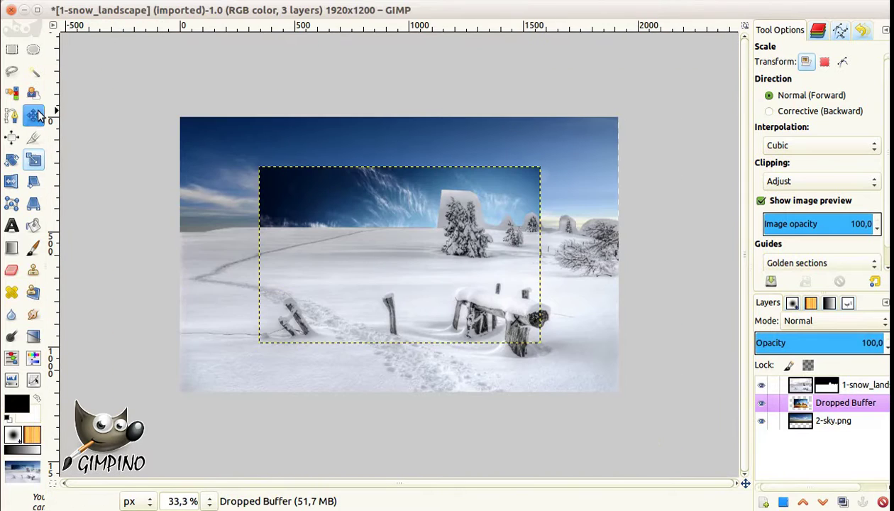
mouse_move(445, 315)
mouse_down()
mouse_move(368, 273)
mouse_move(295, 215)
mouse_up()
drag(809, 402, 809, 384)
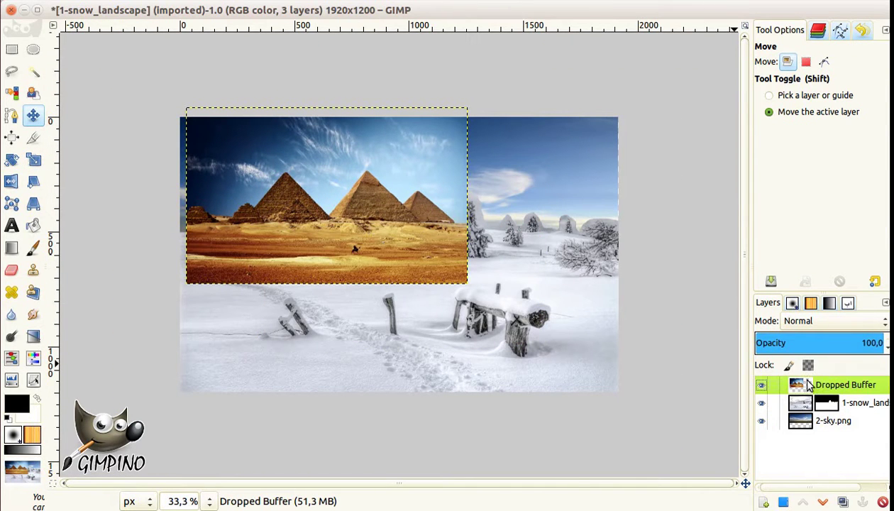
drag(410, 208, 371, 212)
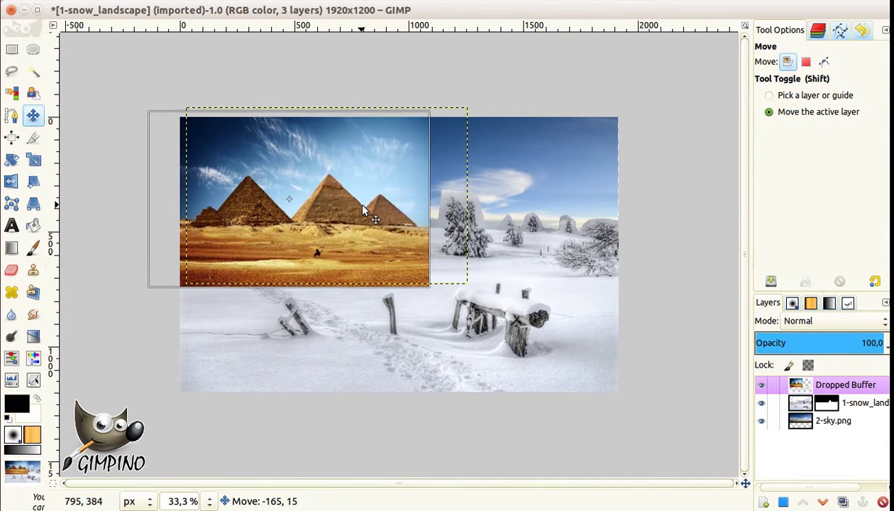
right_click(801, 390)
key(Escape)
Step: At 100% zoom, trace a Free Select outline along the pyramid skyline
key(f)
click(209, 501)
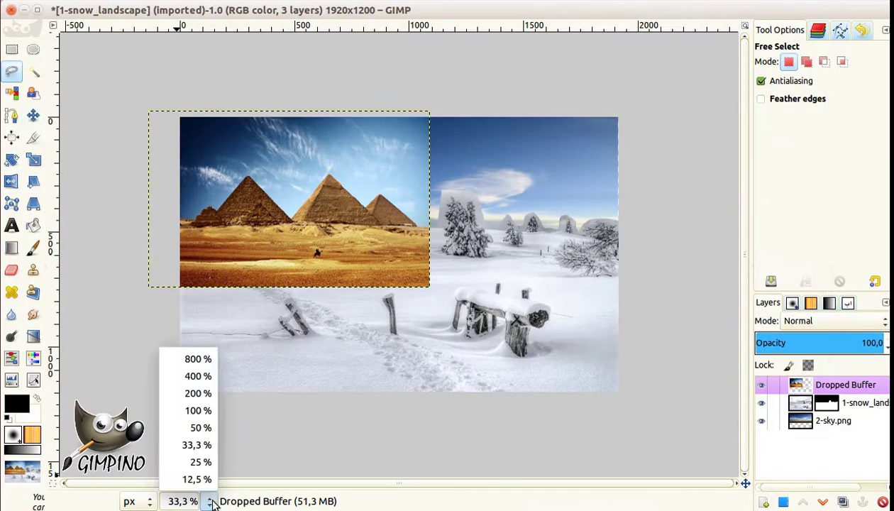
click(194, 409)
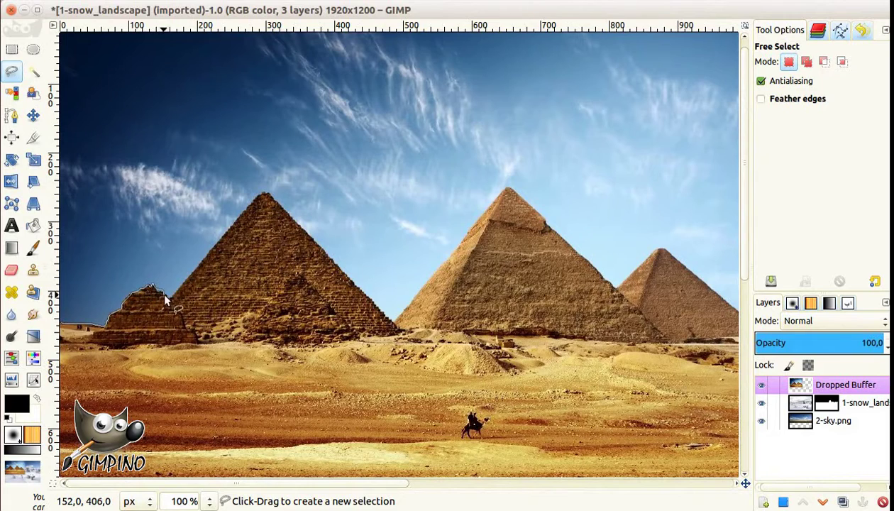
mouse_move(165, 298)
mouse_down()
mouse_move(259, 202)
mouse_move(384, 315)
mouse_up()
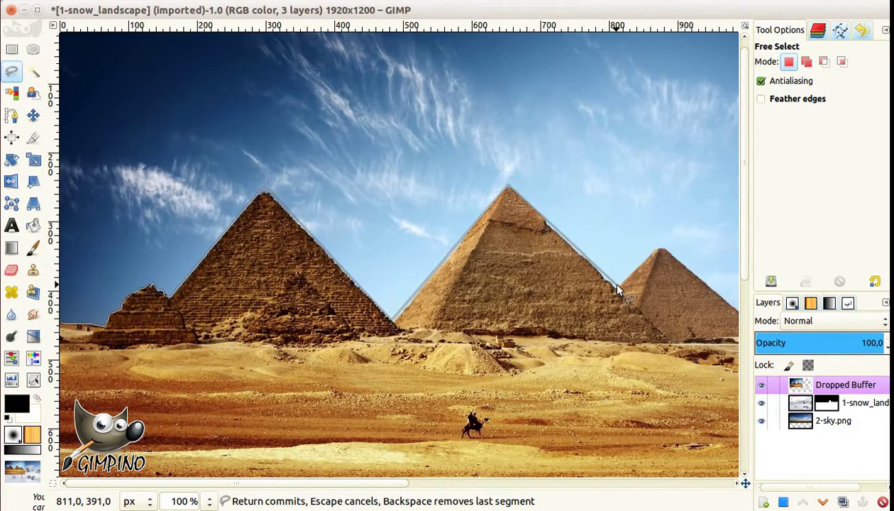
click(666, 245)
scroll(558, 319, right, 5)
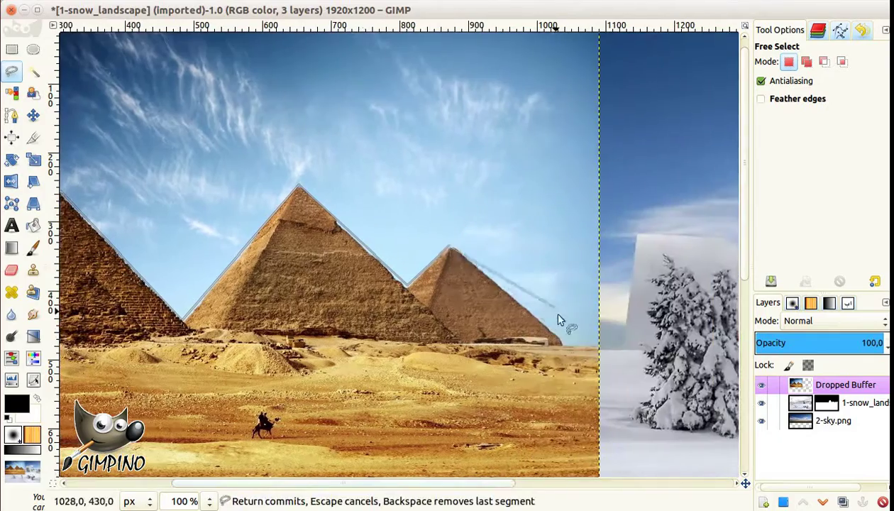
click(561, 343)
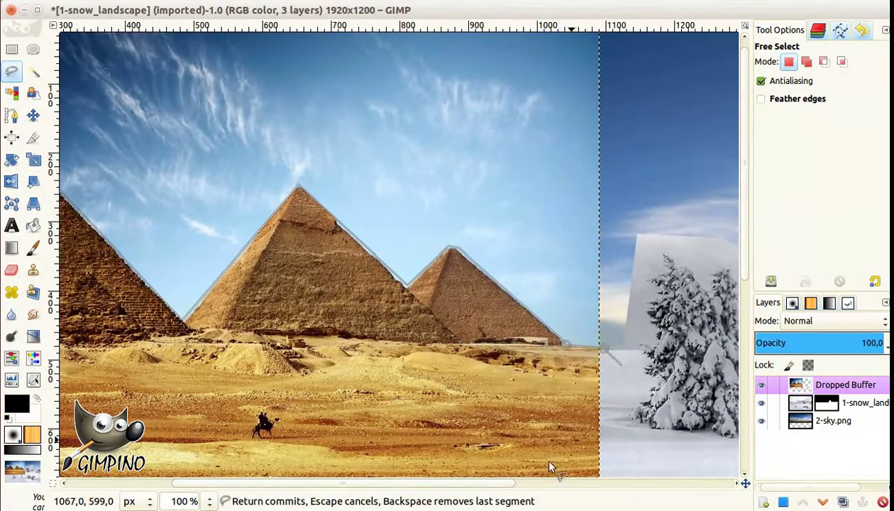
Step: Zoom out to 50% and close the outline around the desert into a selection
click(184, 501)
click(195, 424)
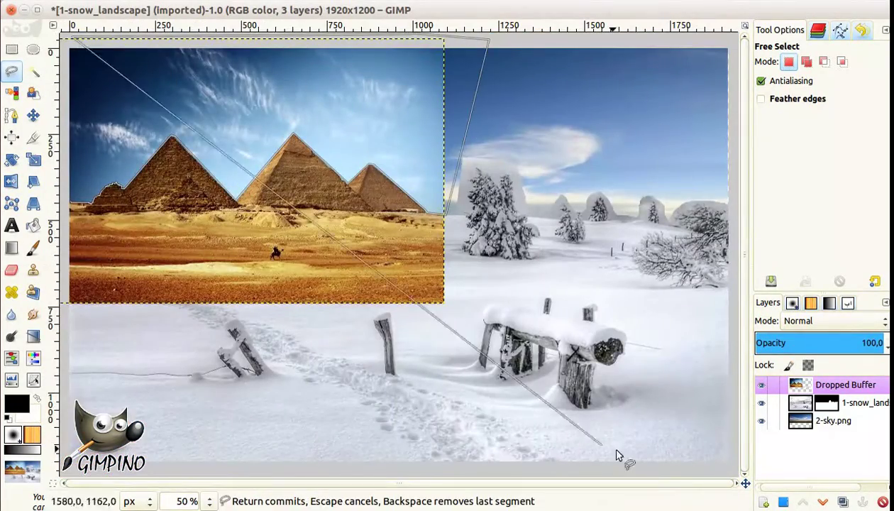
scroll(616, 454, left, 2)
click(73, 222)
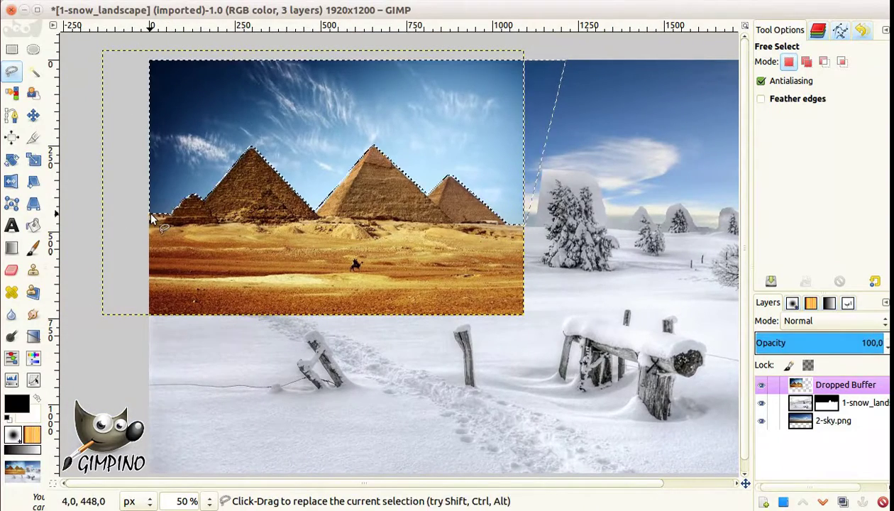
right_click(851, 395)
Step: Mask the pyramid layer from the selection, deselect, and paint out the desert foreground
click(479, 375)
key(p)
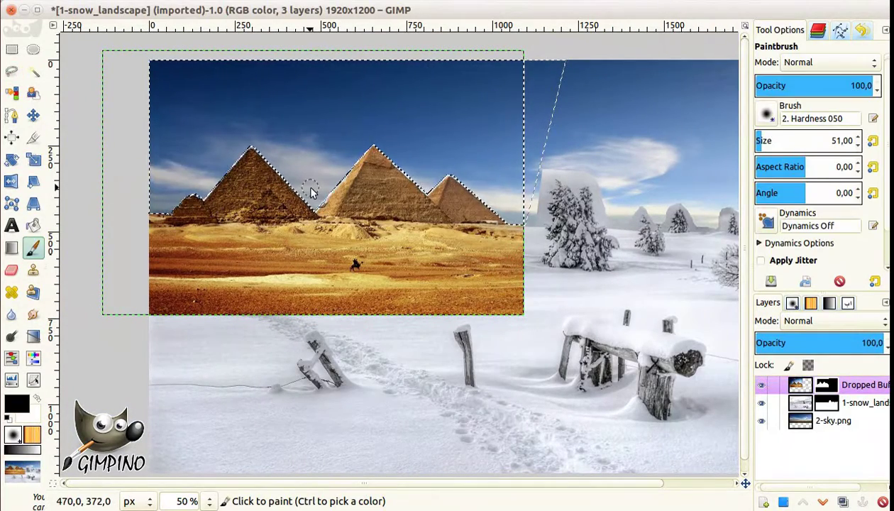
key(ctrl+shift+a)
drag(140, 261, 273, 289)
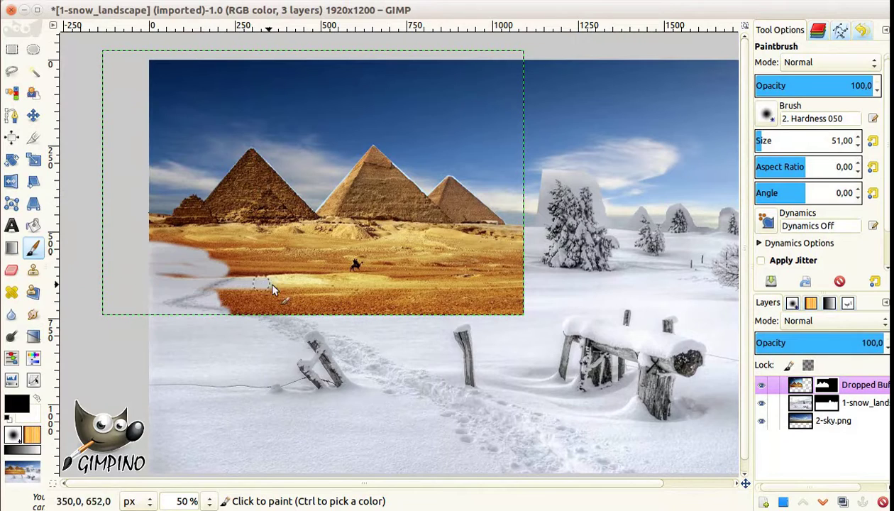
key(bracketright)
key(bracketright)
key(bracketright)
mouse_move(225, 309)
mouse_down()
mouse_move(503, 295)
mouse_move(310, 273)
mouse_move(415, 274)
mouse_up()
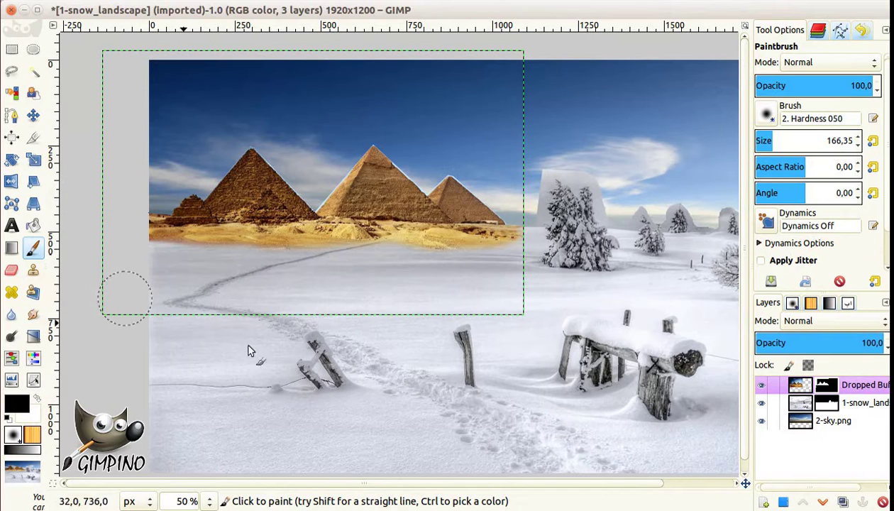
Step: Nudge the pyramid layer down and paint black over the mask's lower-left corner
key(m)
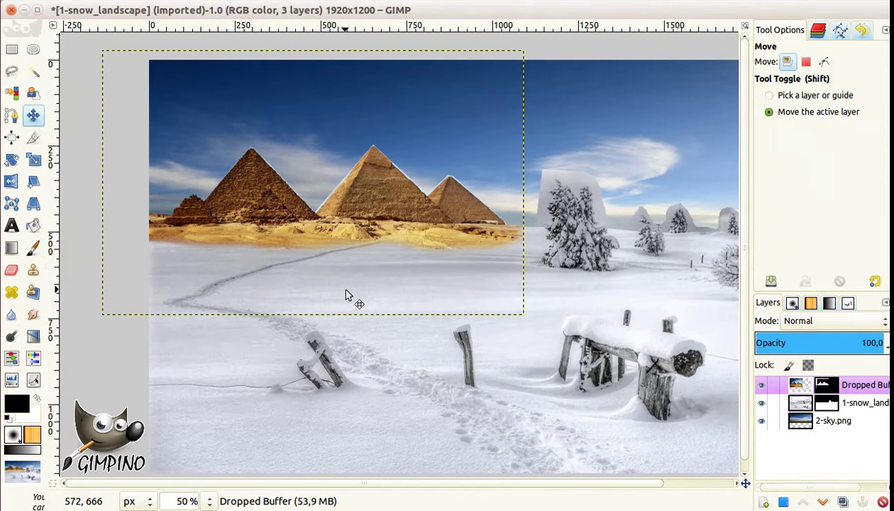
key(Down)
key(Down)
right_click(822, 383)
click(688, 231)
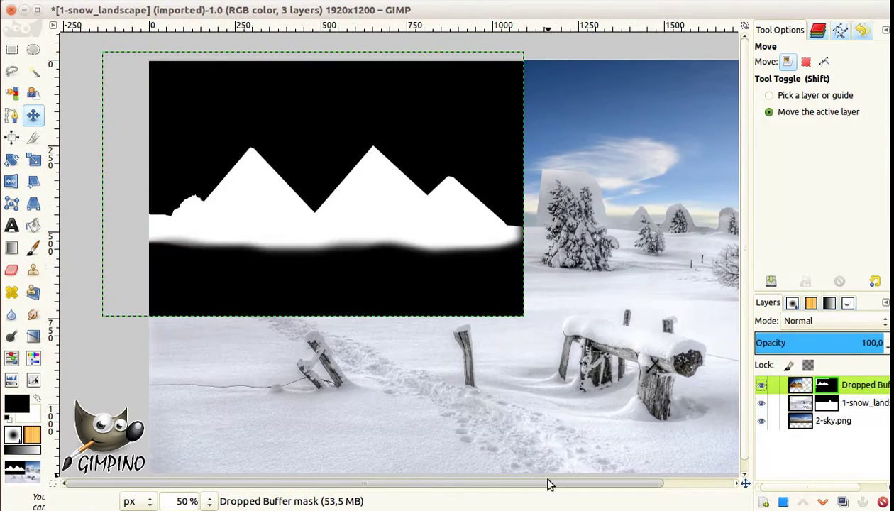
click(33, 248)
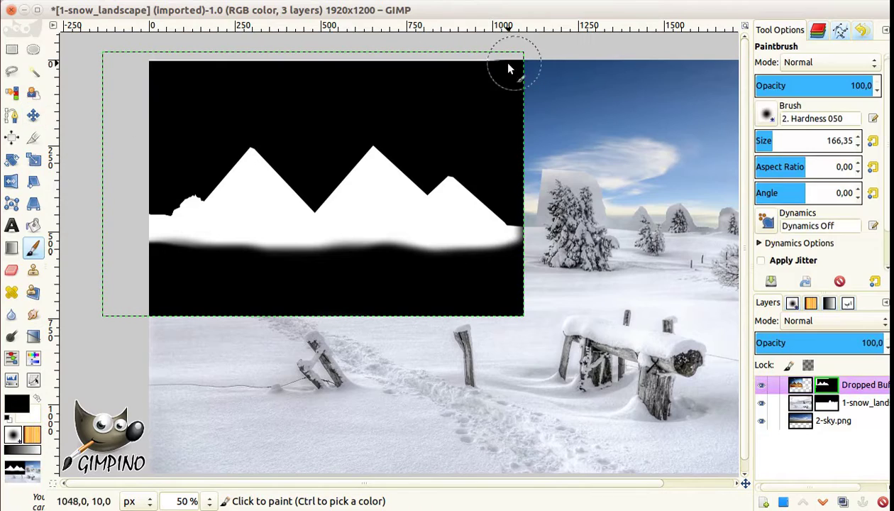
click(170, 315)
right_click(823, 384)
click(741, 238)
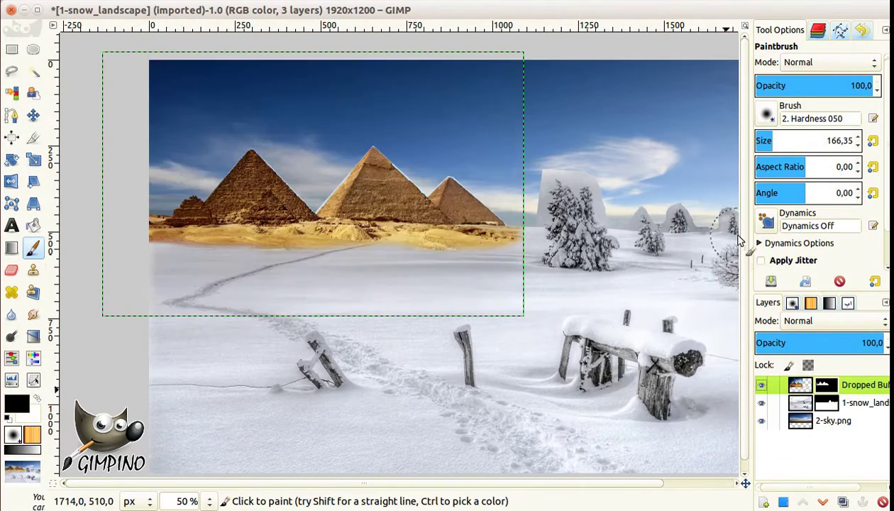
click(187, 501)
Step: At 200% zoom, paint a straight hard-edged mask line along a pyramid edge
click(196, 393)
scroll(76, 253, up, 5)
scroll(776, 140, down, 3)
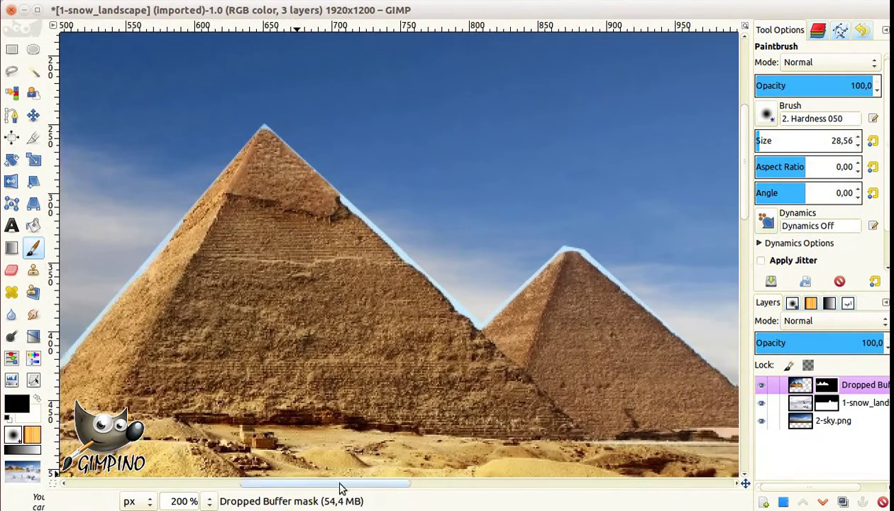
drag(330, 482, 353, 483)
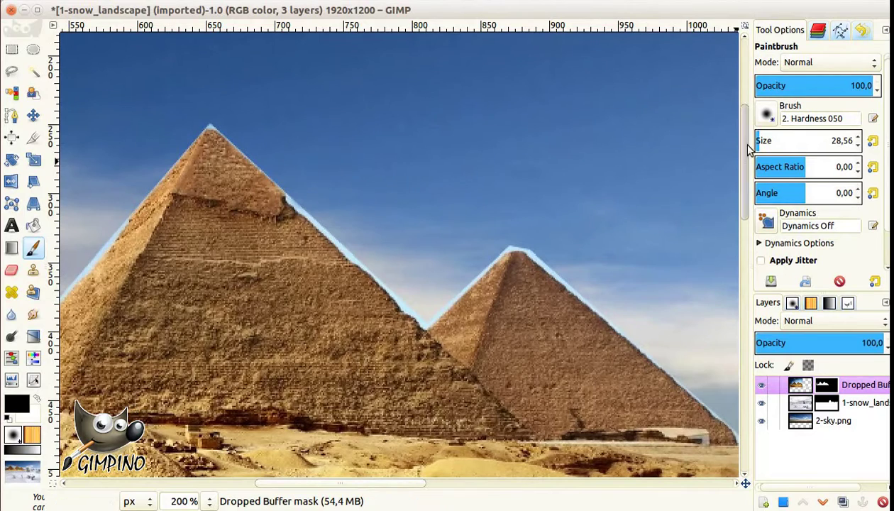
scroll(766, 113, down, 1)
key(bracketleft)
key(bracketleft)
key(bracketleft)
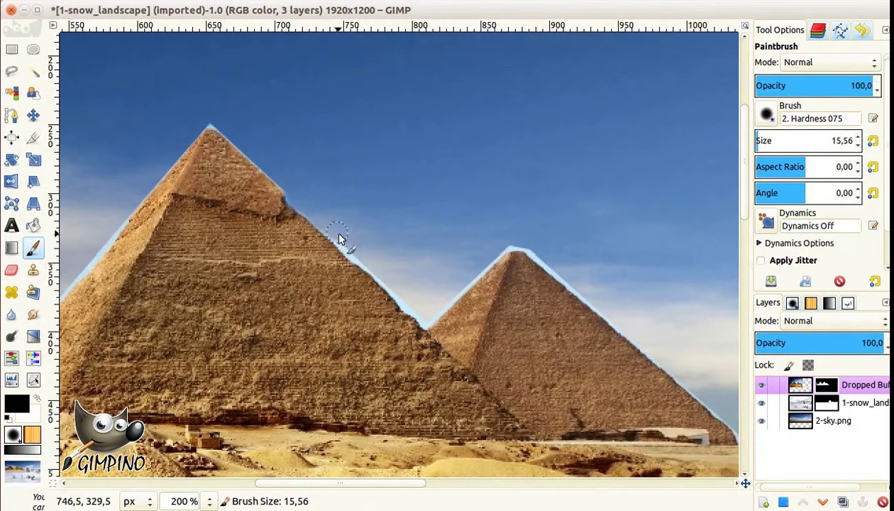
click(303, 205)
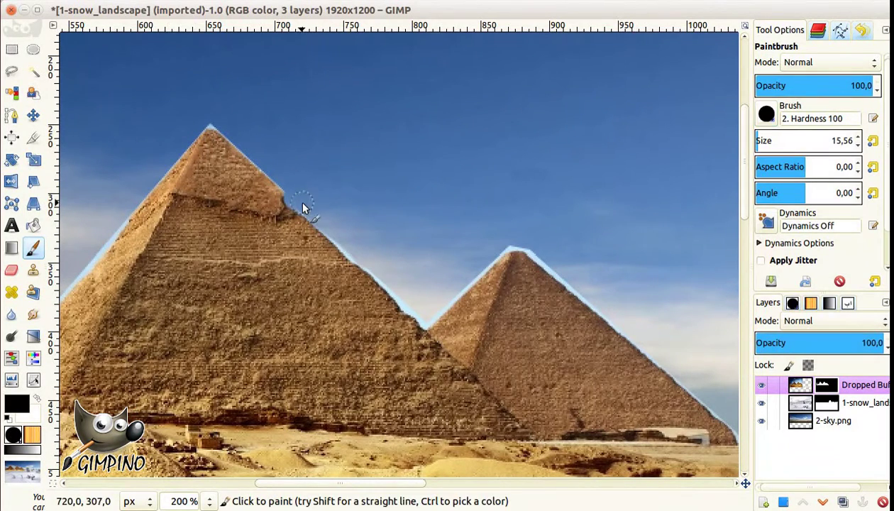
shift+click(359, 261)
Step: Clean the remaining pyramid edges with a smaller brush down to 6.56, then zoom to 50%
key(bracketleft)
key(bracketleft)
key(bracketleft)
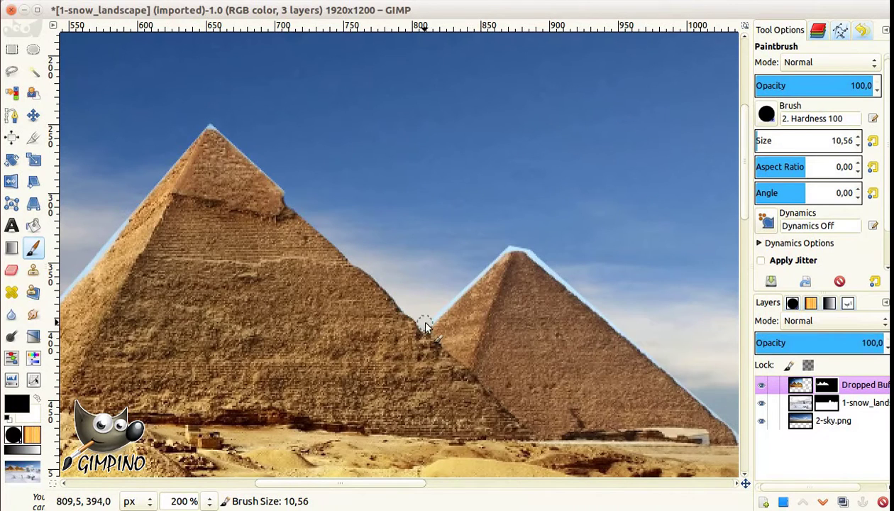
scroll(435, 279, right, 5)
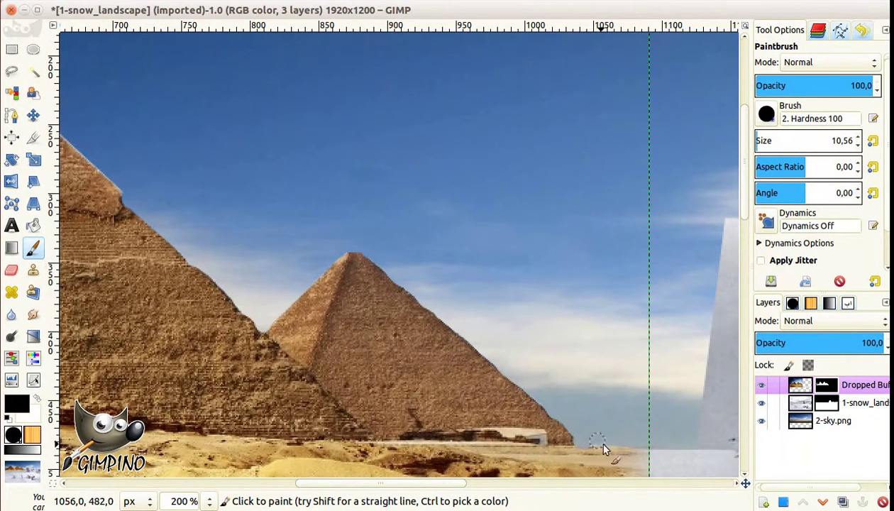
drag(426, 483, 313, 483)
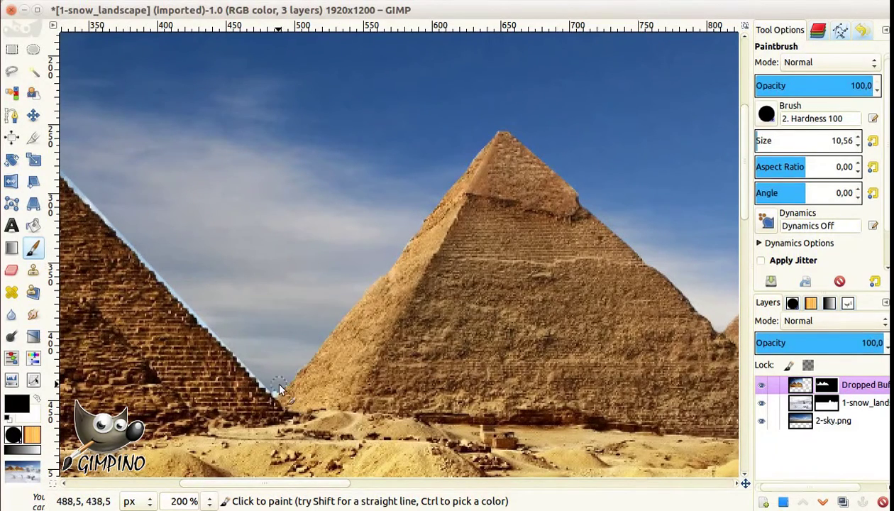
key(bracketleft)
key(bracketleft)
key(bracketleft)
drag(294, 488, 244, 488)
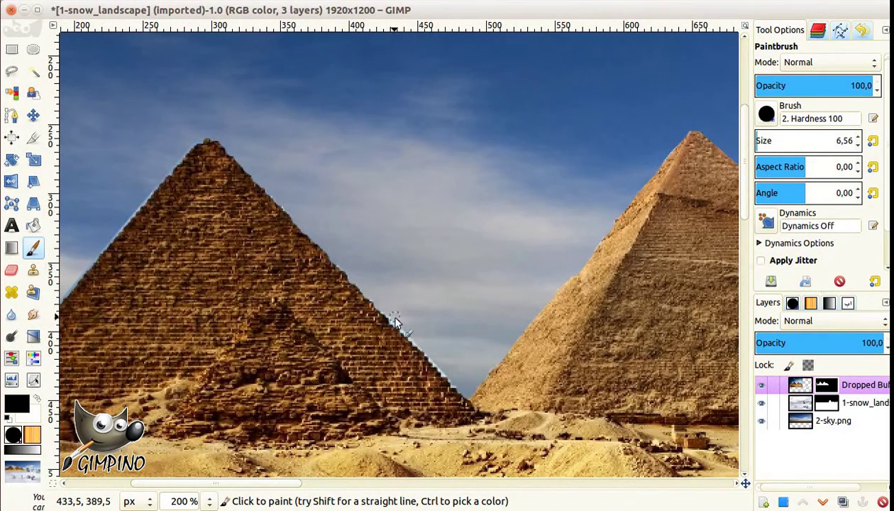
scroll(402, 149, left, 5)
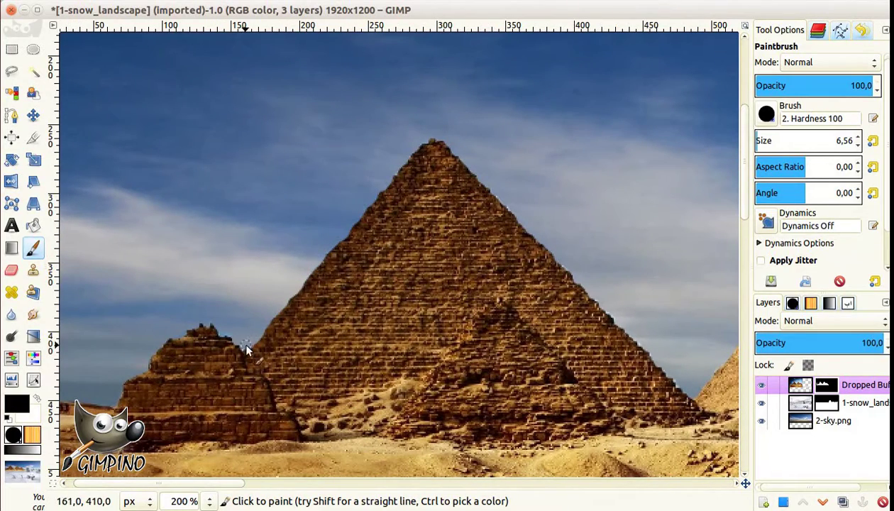
click(209, 501)
click(198, 426)
Step: Add a white-filled layer above the pyramids in Saturation blend mode
click(798, 386)
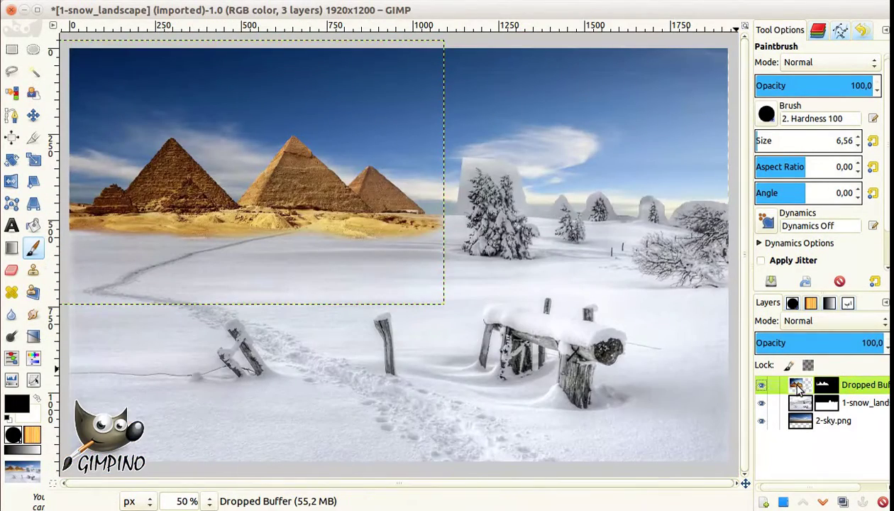
click(763, 502)
click(485, 363)
key(ctrl+period)
click(844, 320)
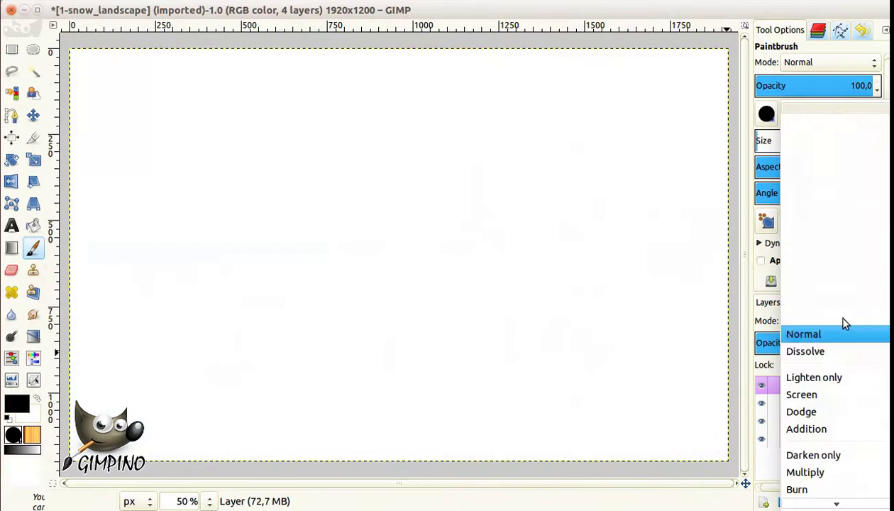
click(829, 467)
Step: Give the Saturation layer a mask copied from the pyramid layer's mask
right_click(793, 383)
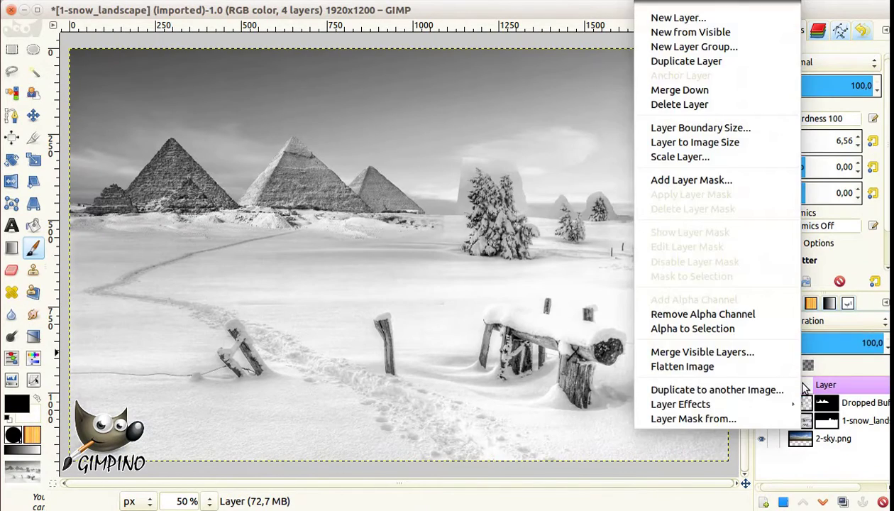
click(724, 418)
click(459, 223)
click(459, 244)
click(504, 364)
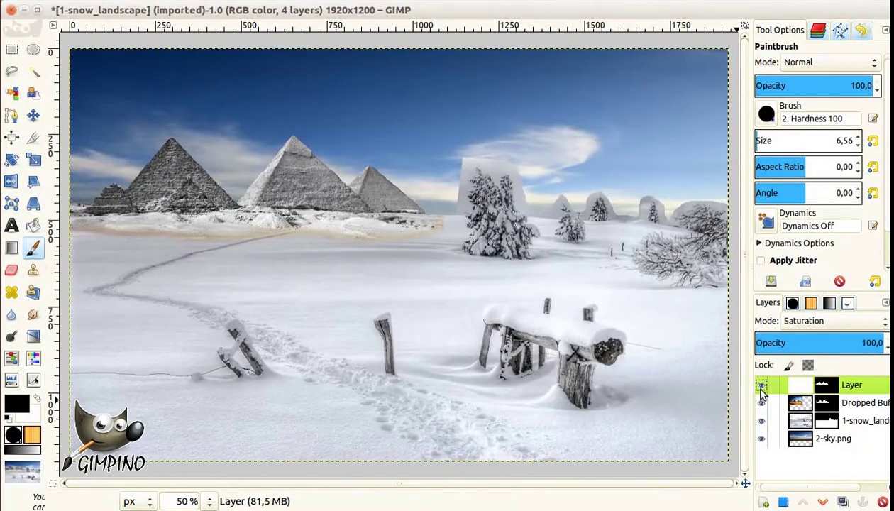
Step: With snow and sky hidden, create a Visible layer from the pyramids, then show them again
shift+click(760, 402)
right_click(758, 383)
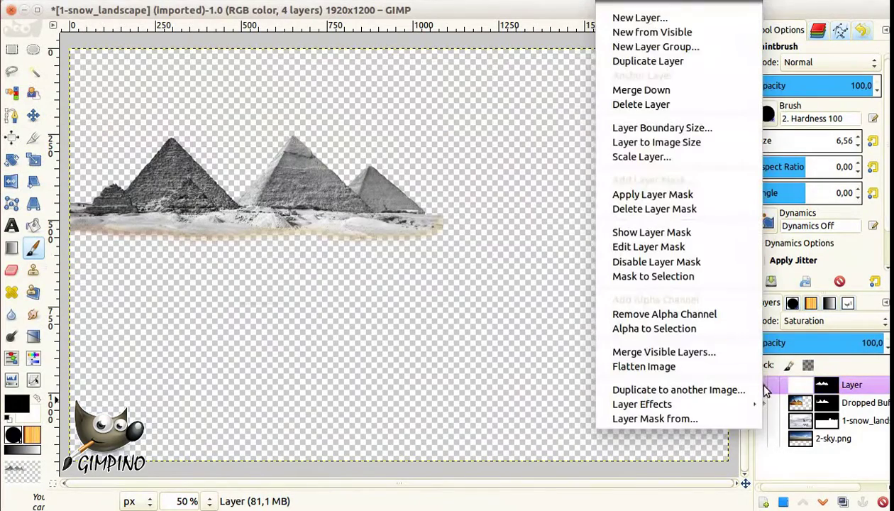
click(659, 30)
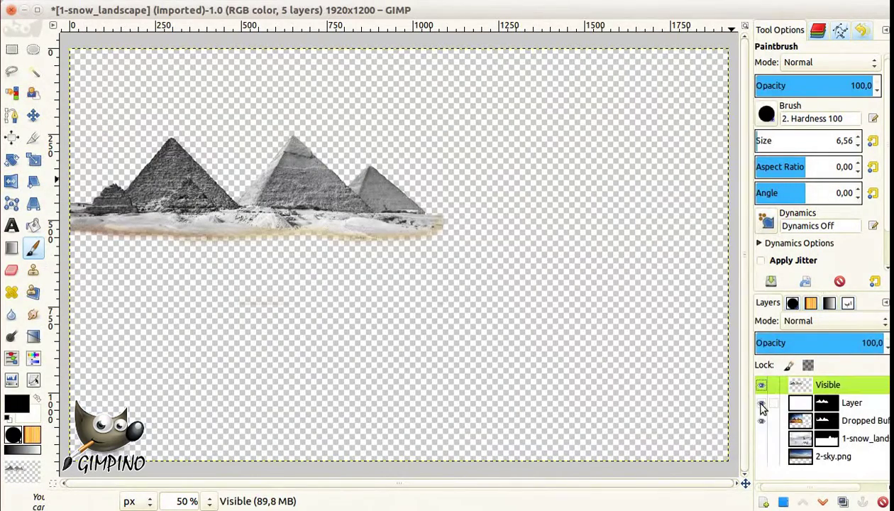
click(760, 438)
click(760, 456)
click(801, 403)
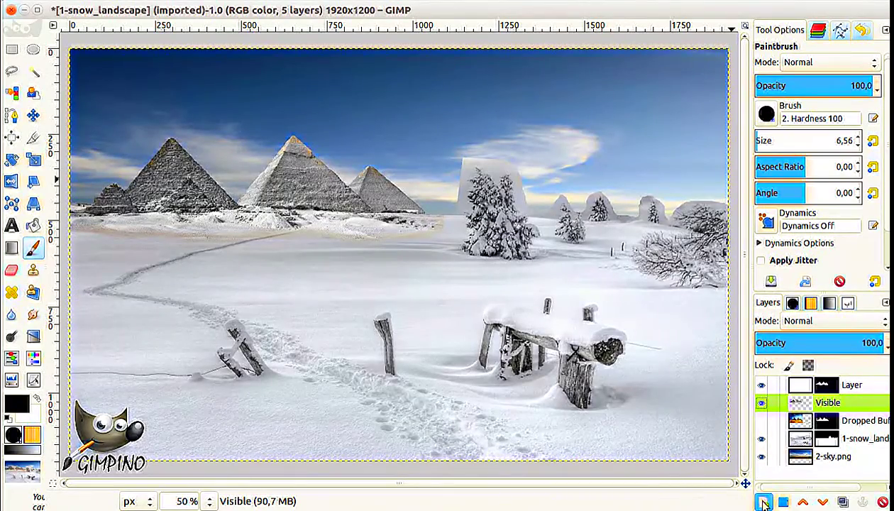
Step: Duplicate the Saturation layer, set the copy to Soft light, and enlarge the brush
click(804, 387)
click(843, 501)
click(834, 320)
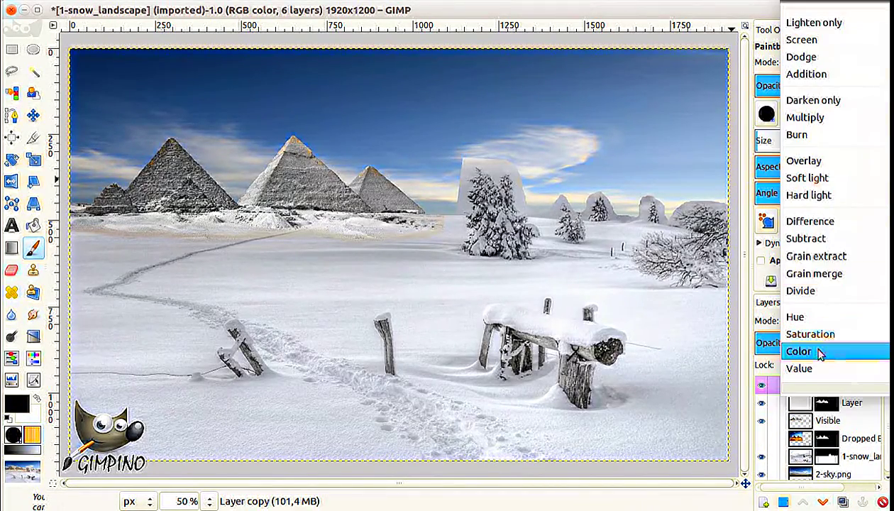
click(816, 175)
click(826, 384)
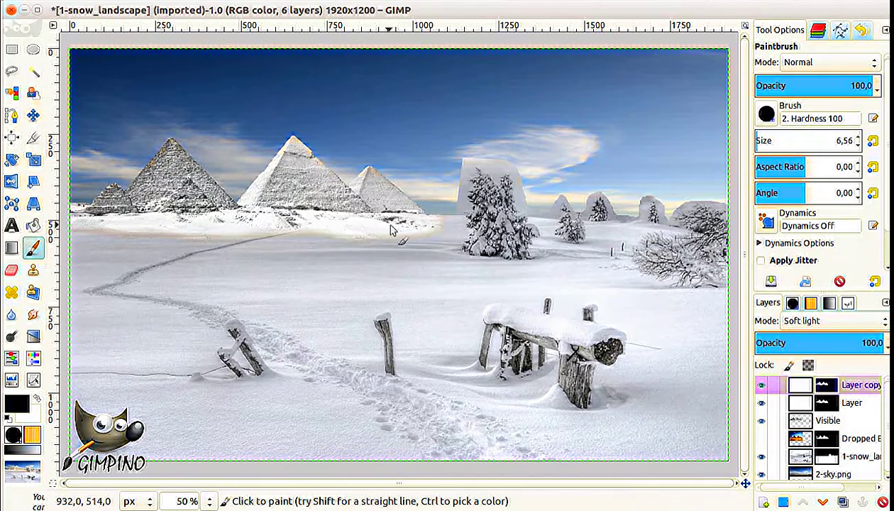
click(764, 140)
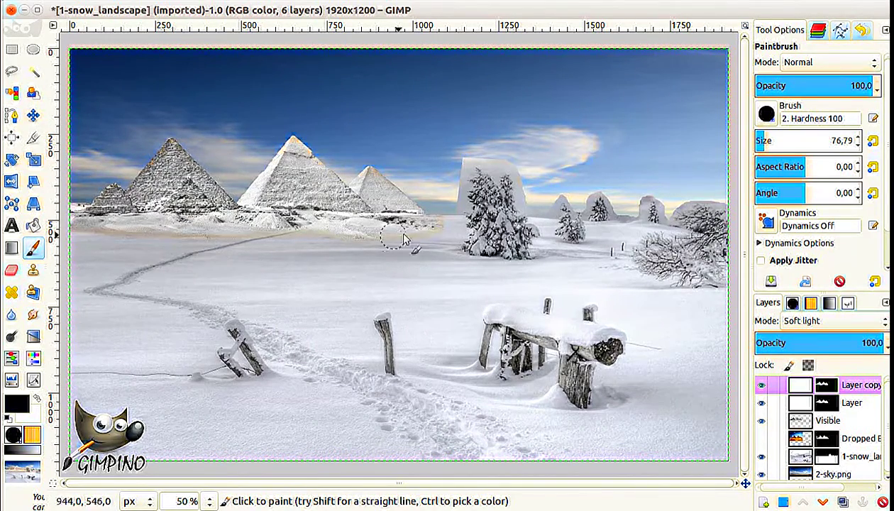
Step: Paint a wider white band under the pyramids on the Saturation mask with a 76.79 brush
click(825, 403)
right_click(824, 403)
click(710, 231)
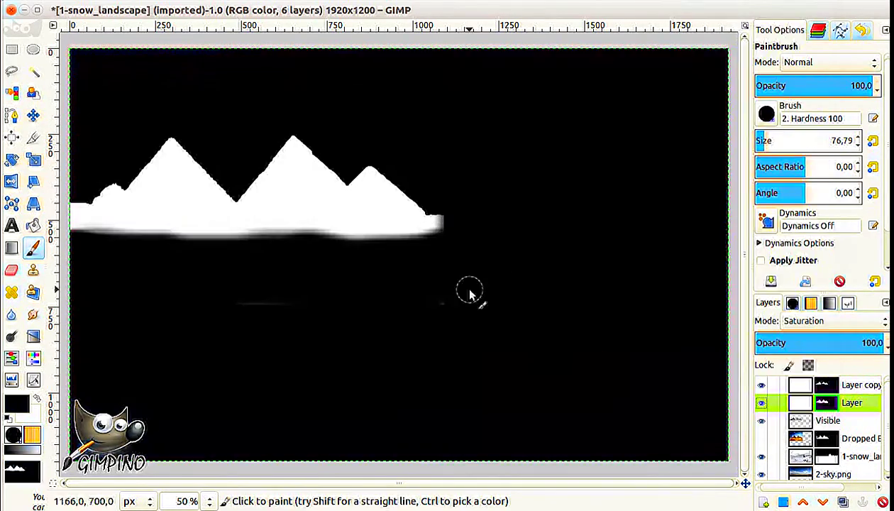
key(x)
mouse_move(433, 229)
mouse_down()
mouse_move(323, 236)
mouse_move(79, 223)
mouse_up()
drag(443, 223, 309, 235)
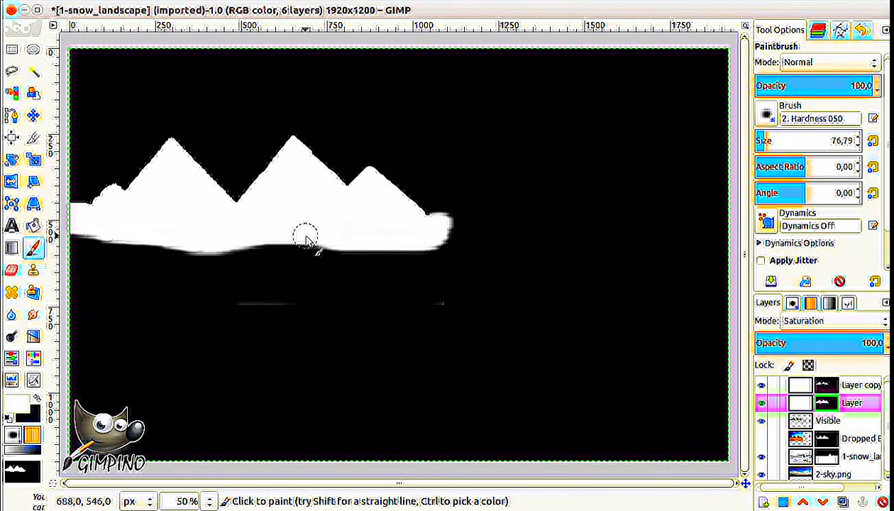
alt+click(824, 403)
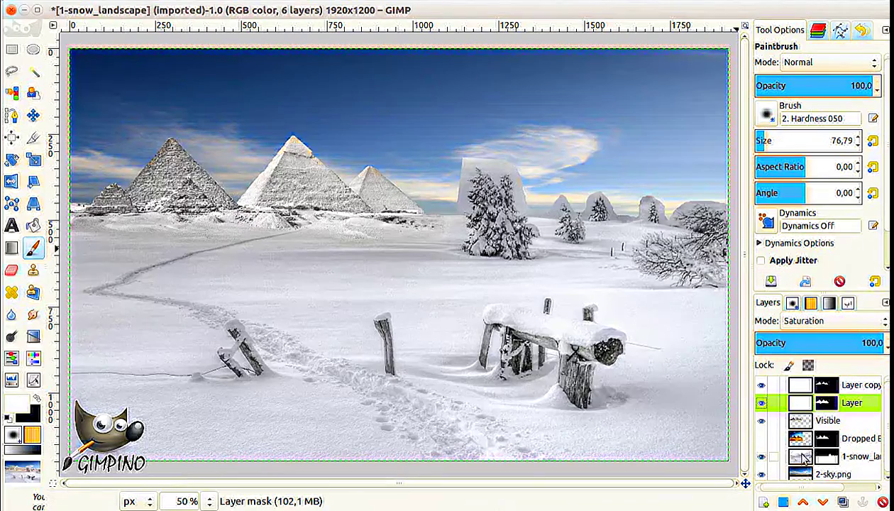
click(858, 456)
Step: Brighten the snow landscape with Levels, midtones 1.18
click(12, 380)
drag(447, 151, 671, 61)
drag(610, 196, 603, 198)
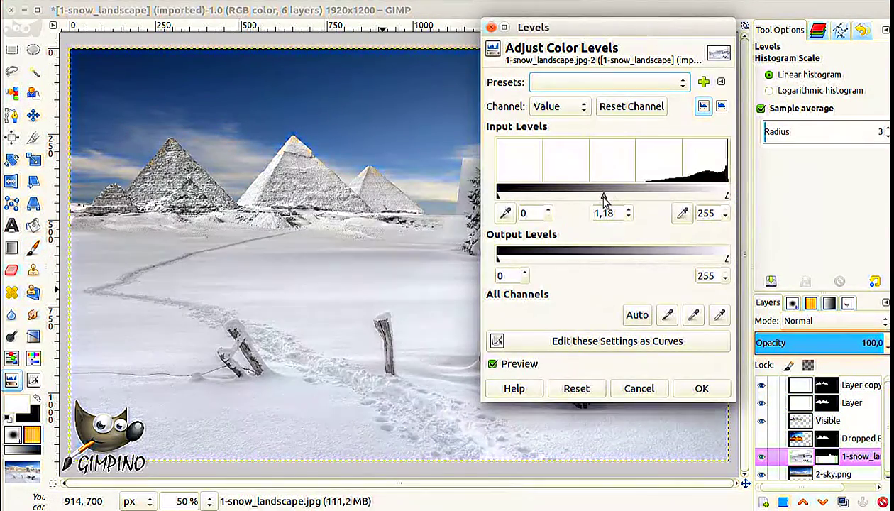
drag(539, 27, 621, 53)
click(783, 414)
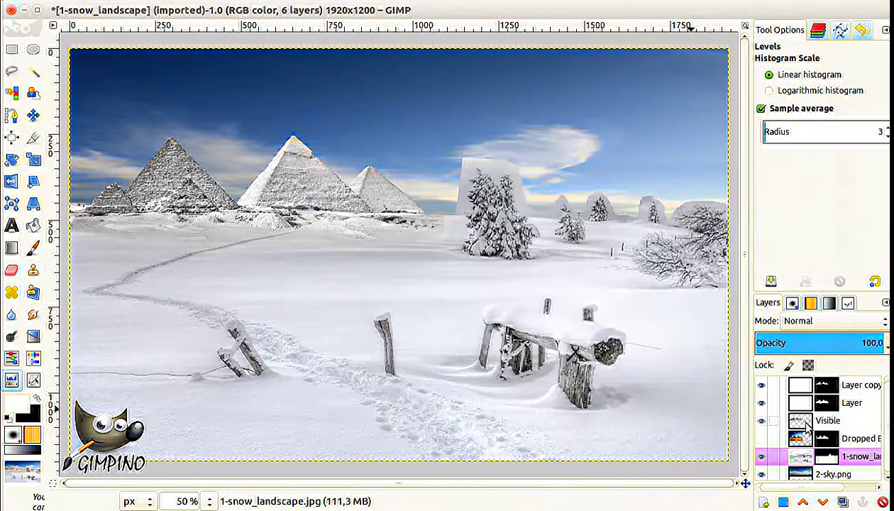
Step: Switch to the Paintbrush with the Acrylic 02 brush shape
key(p)
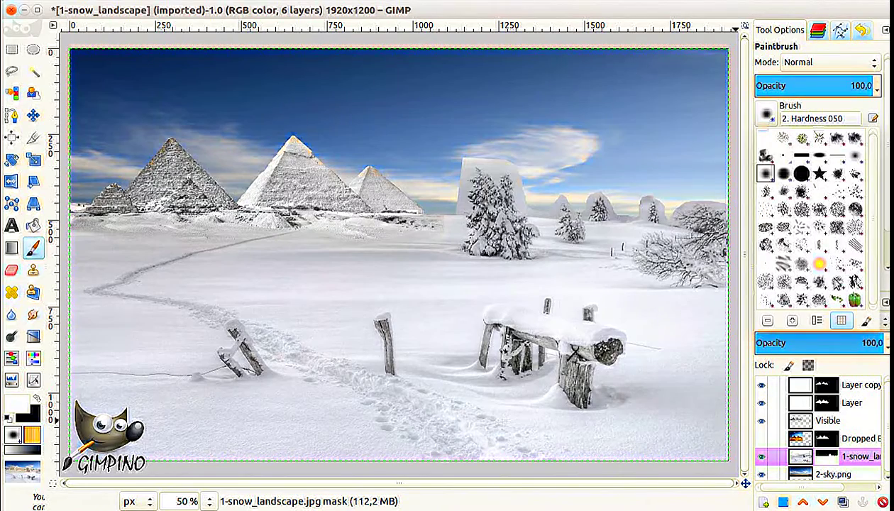
click(853, 252)
click(792, 303)
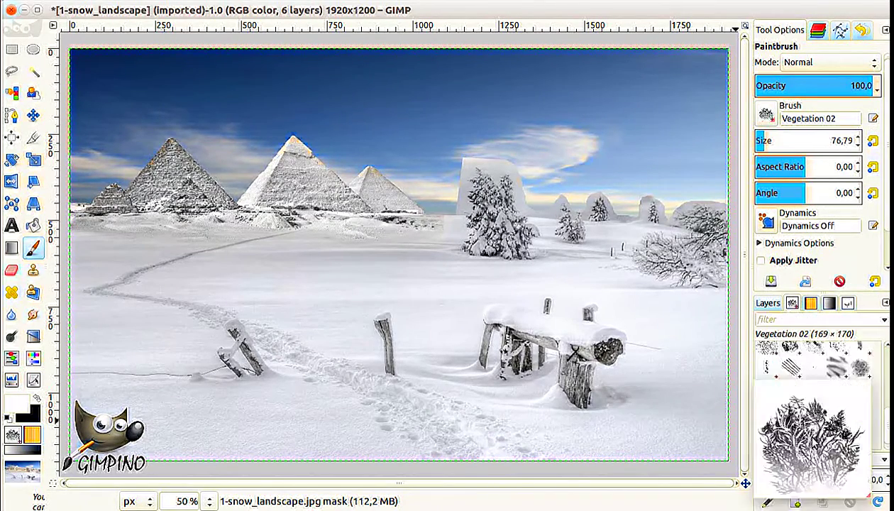
click(859, 389)
scroll(835, 397, up, 2)
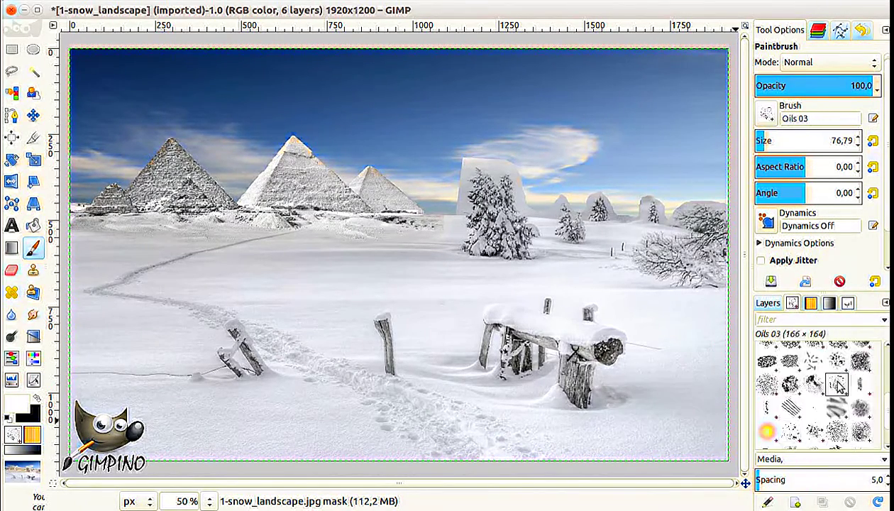
scroll(835, 397, up, 2)
scroll(835, 397, up, 2)
click(814, 390)
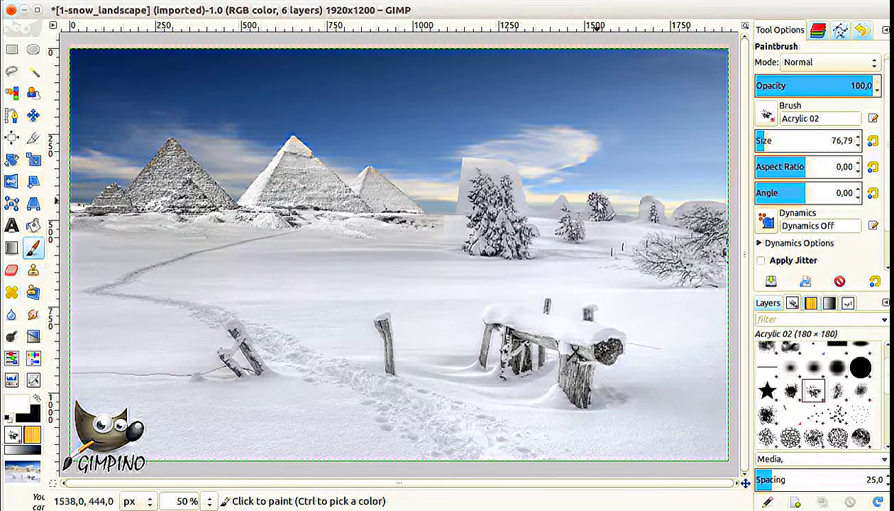
Step: At 100% zoom, paint black on the snow mask to remove the white haze right of the tree
click(210, 501)
click(195, 409)
key(ctrl+l)
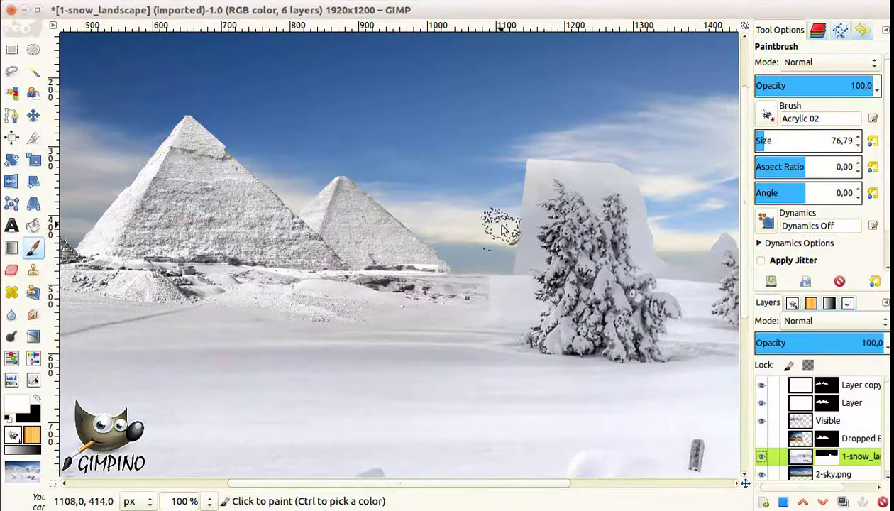
key(bracketleft)
key(bracketleft)
key(bracketleft)
key(x)
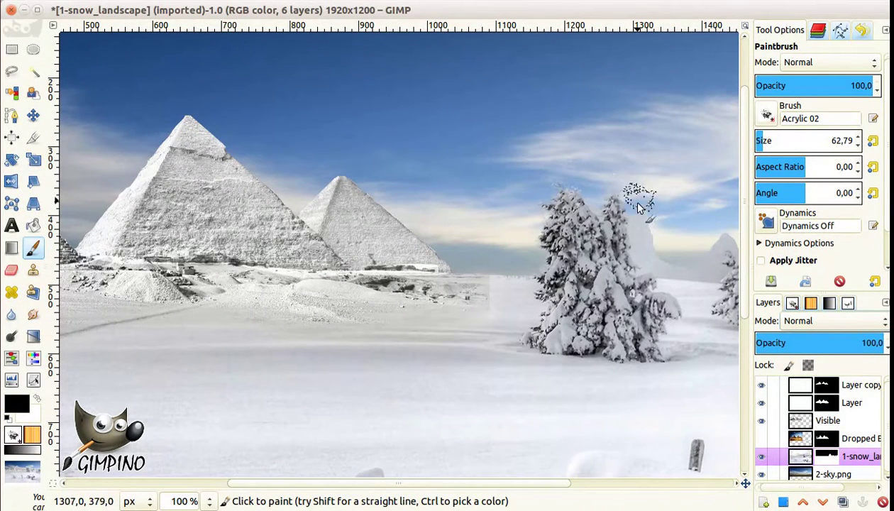
drag(638, 206, 651, 270)
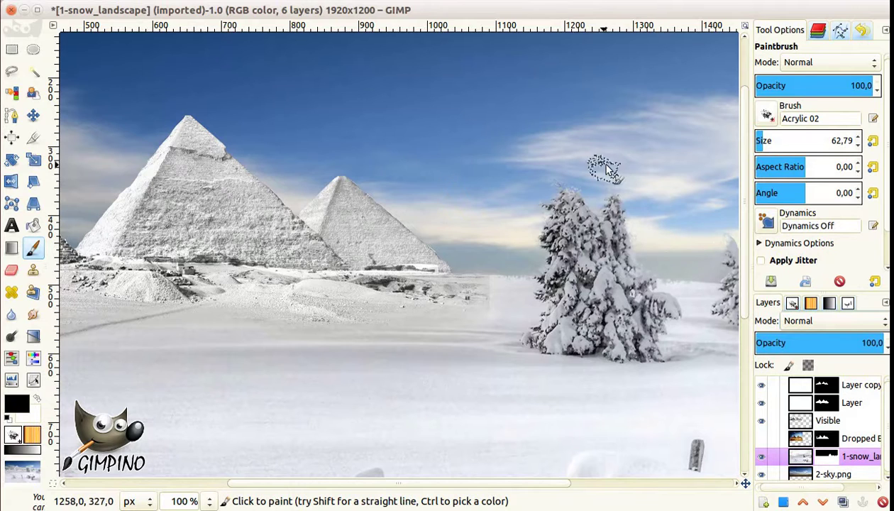
Step: Switch to a smaller soft round brush and pan back to the pyramids on the left
scroll(445, 210, right, 5)
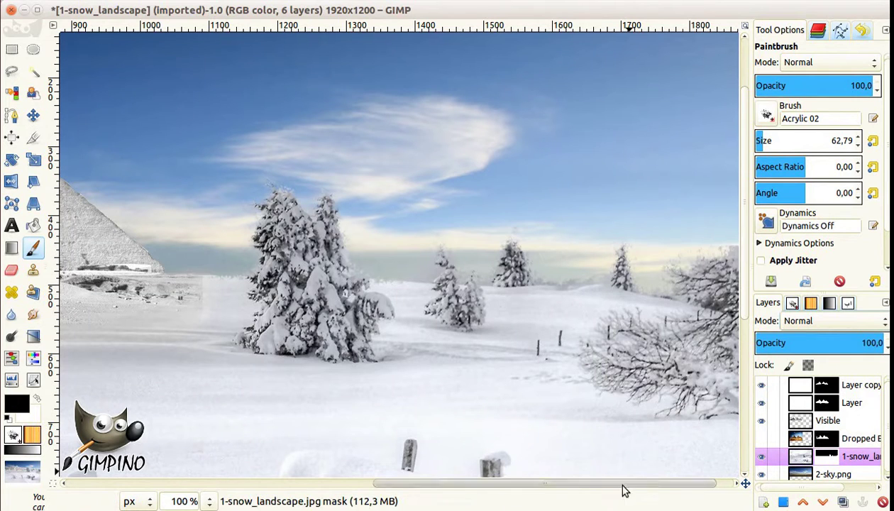
scroll(625, 487, right, 1)
click(792, 303)
click(813, 366)
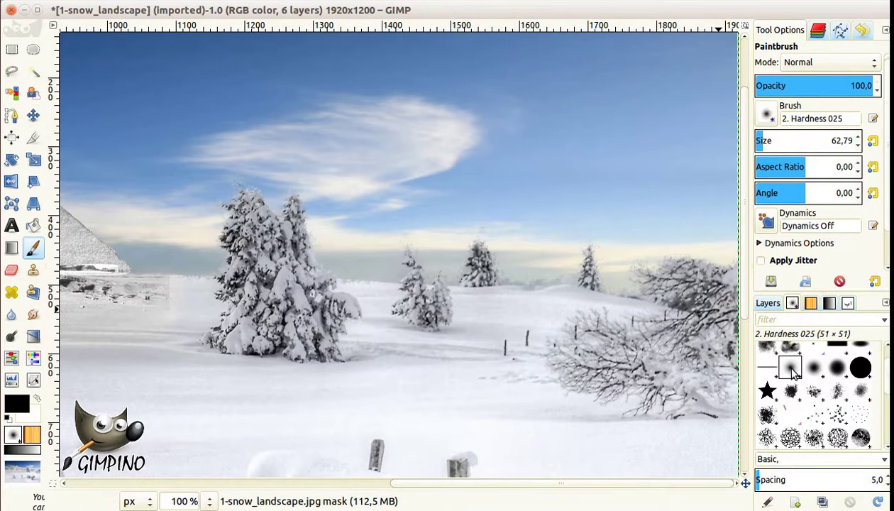
key(bracketleft)
key(bracketleft)
key(bracketleft)
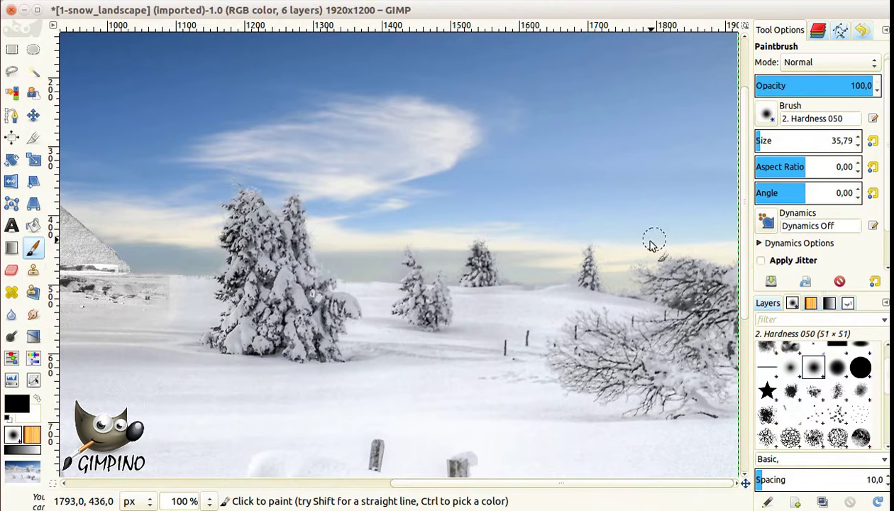
drag(528, 483, 369, 483)
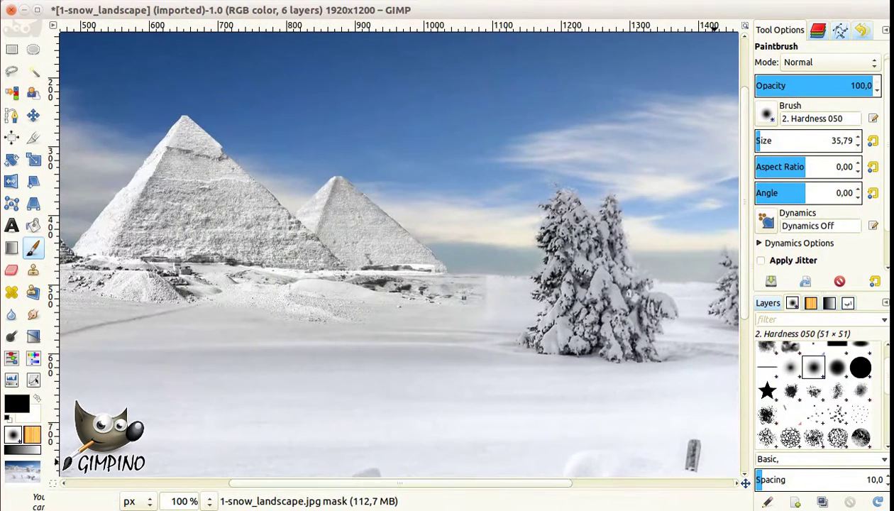
click(767, 302)
Step: Add a layer mask to the Visible layer and select the softer Hardness 025 brush
right_click(811, 420)
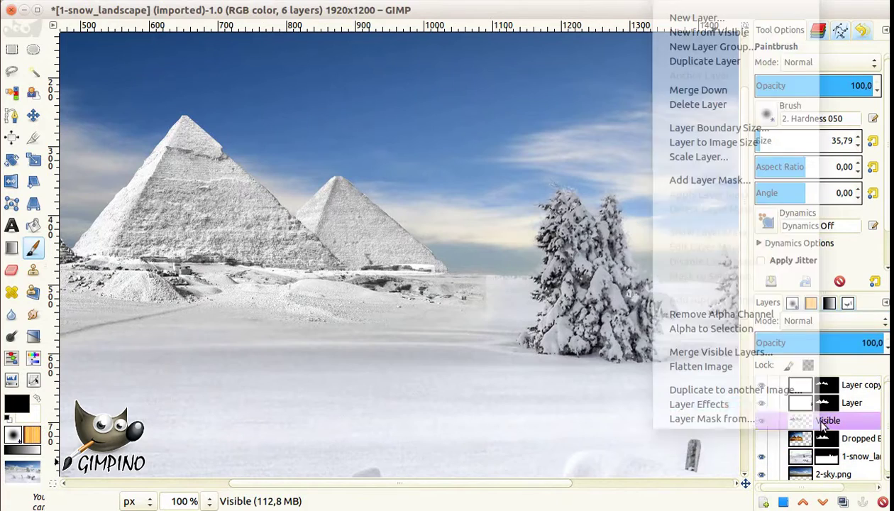
click(684, 177)
click(515, 373)
key(comma)
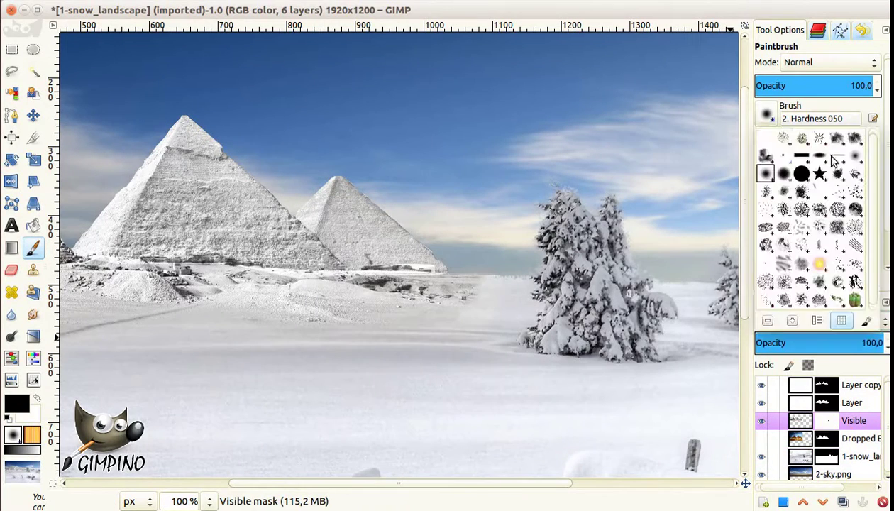
Step: Zoom to 50% and bring 4-snow.png into the composite as a new layer
click(209, 501)
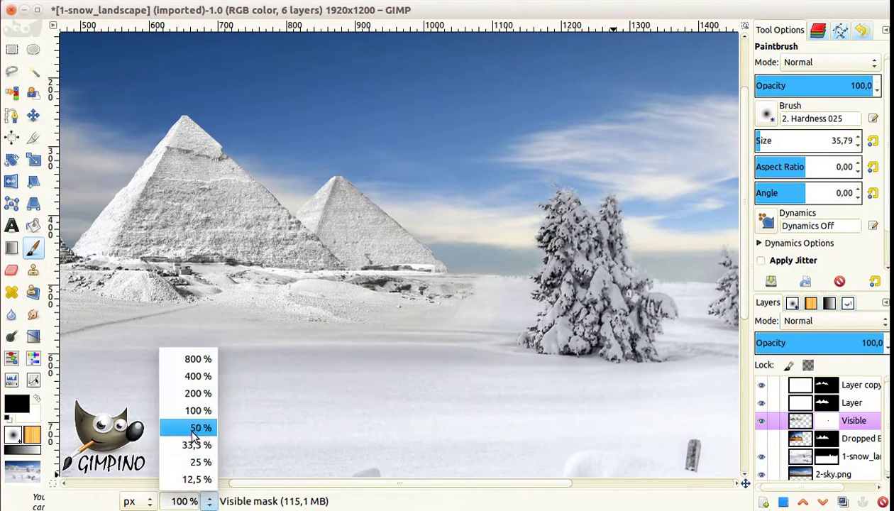
click(199, 426)
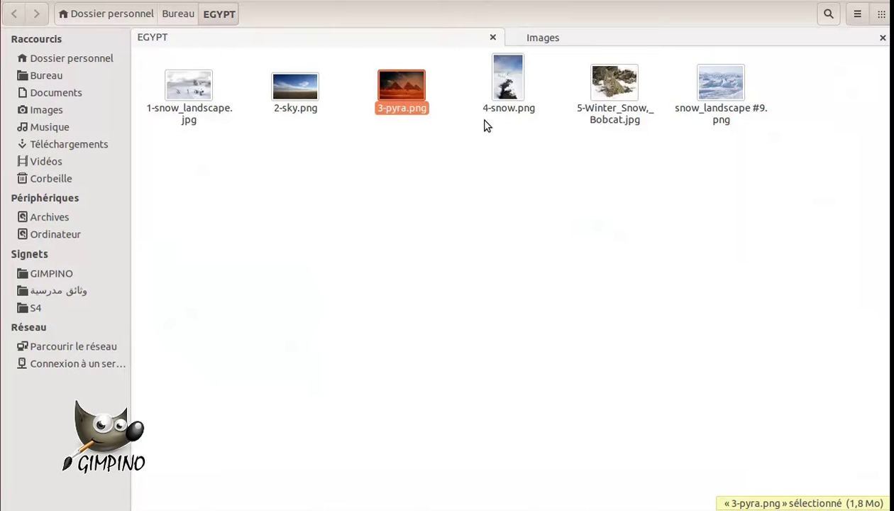
right_click(503, 57)
key(Escape)
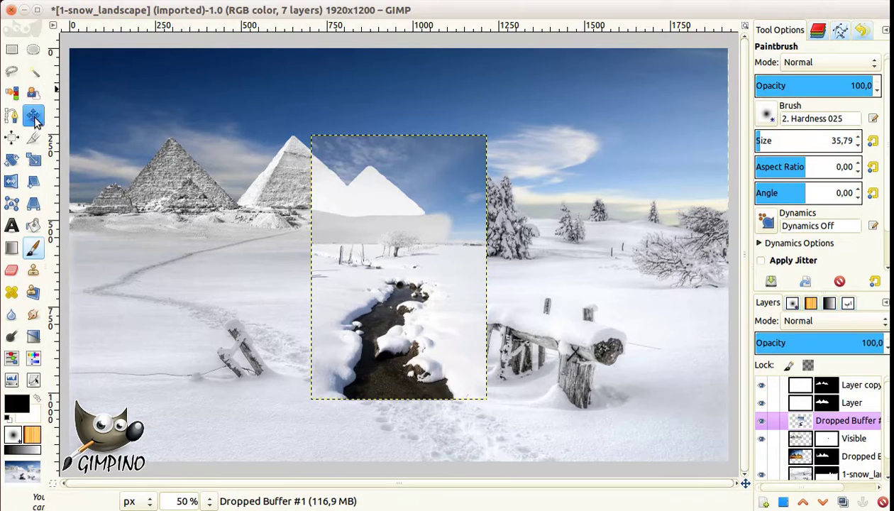
Step: Move the stream photo to the lower left and give it a layer mask
click(33, 115)
mouse_move(408, 293)
mouse_down()
mouse_move(149, 358)
mouse_move(209, 367)
mouse_up()
right_click(815, 419)
click(698, 180)
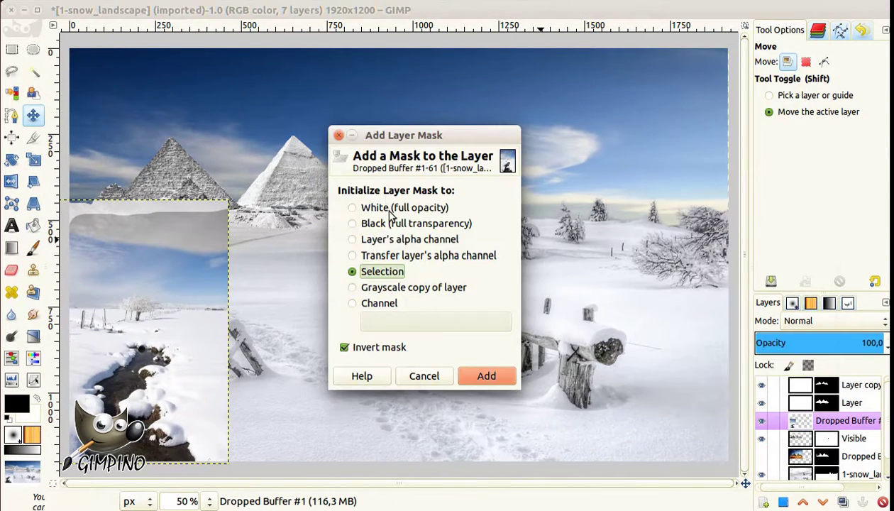
click(349, 206)
click(351, 345)
click(475, 374)
Step: Paint away the stream photo's sky on its mask with an enlarged brush
click(33, 248)
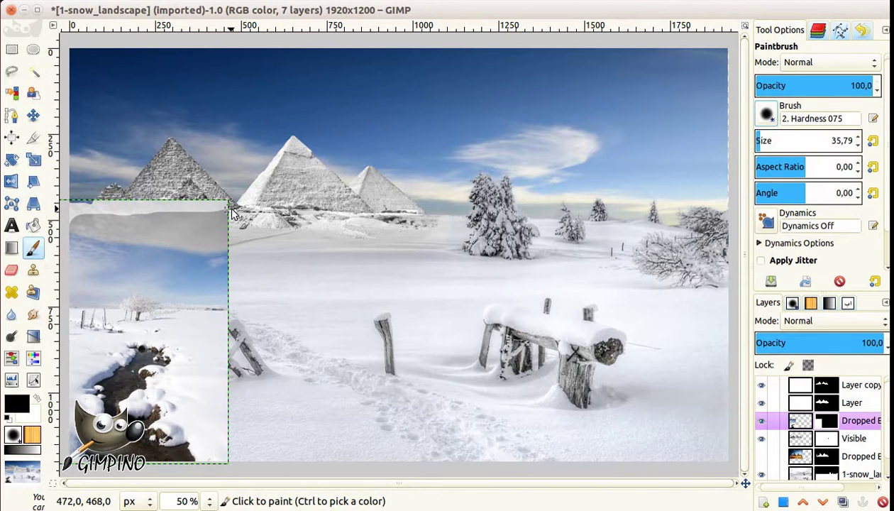
key(bracketleft)
mouse_move(220, 282)
mouse_down()
mouse_move(126, 259)
mouse_move(226, 309)
mouse_move(239, 279)
mouse_up()
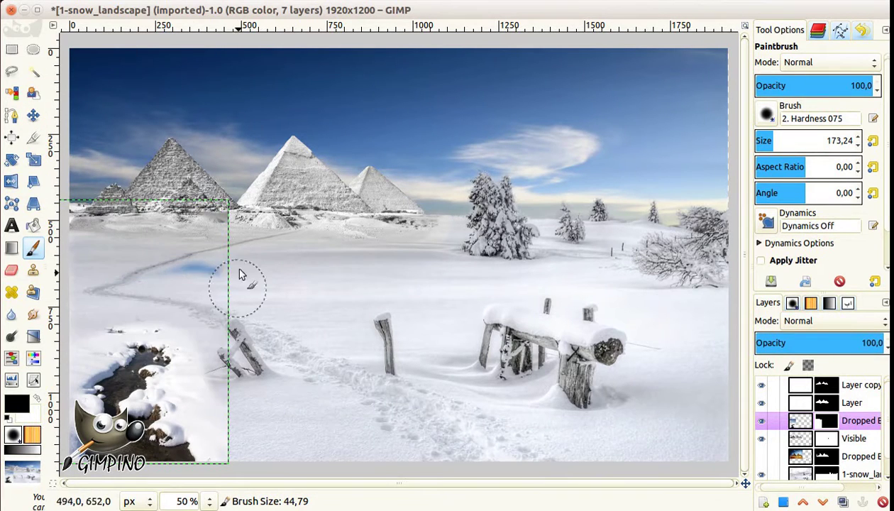
click(11, 380)
drag(694, 202, 727, 204)
click(730, 395)
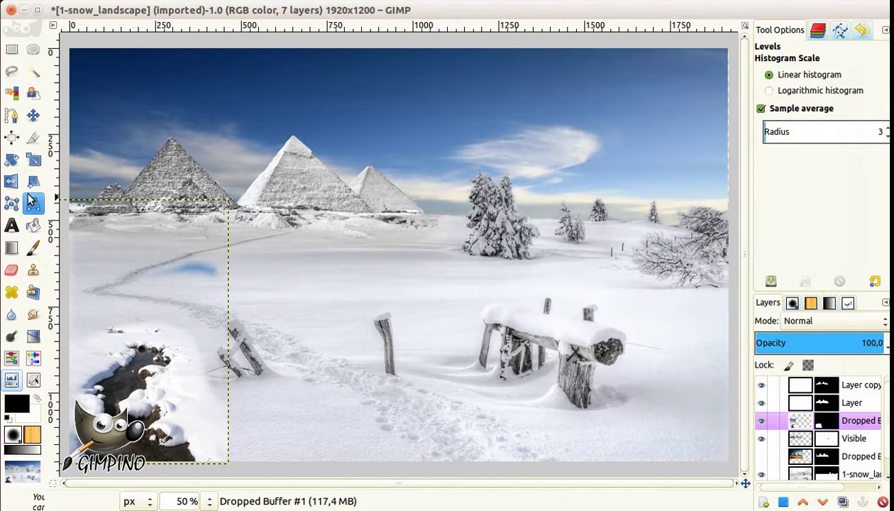
Step: Show the stream layer's mask on the canvas, ready for blurring
key(p)
click(823, 421)
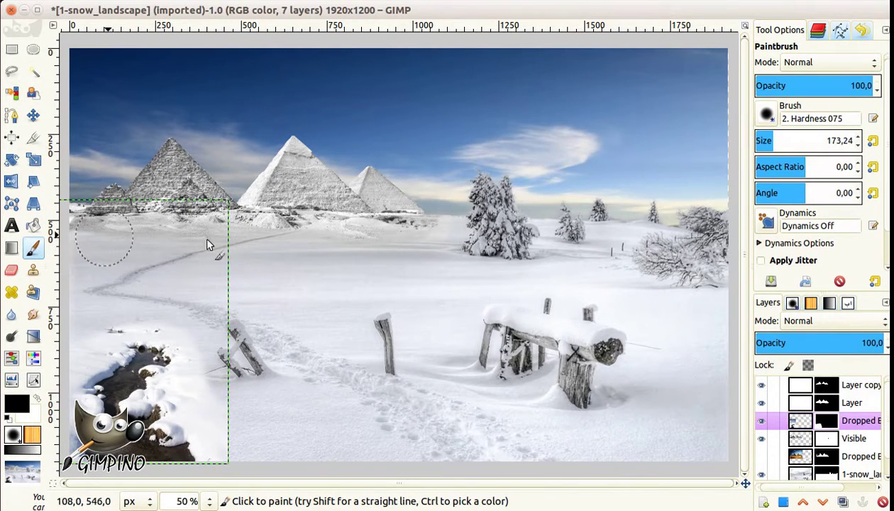
right_click(823, 421)
click(710, 245)
click(303, 10)
Step: Soften the stream mask with a Gaussian Blur, then hide the mask view
click(569, 124)
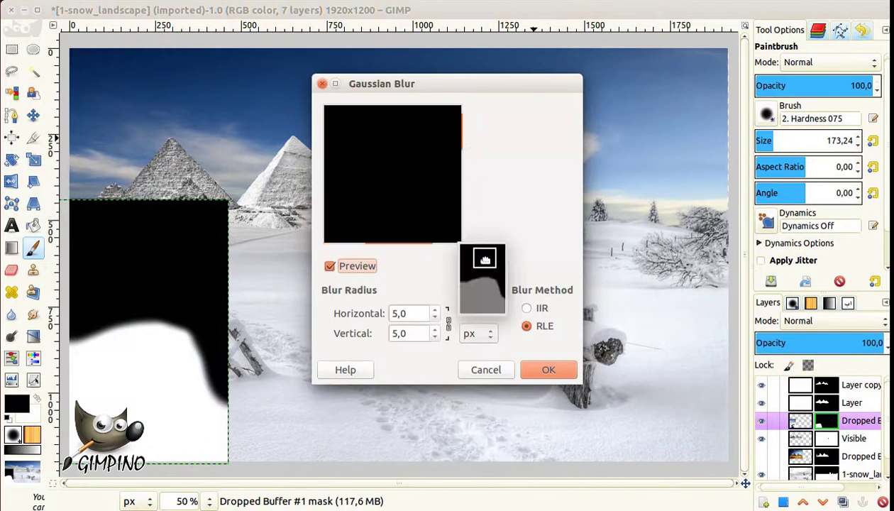
click(435, 309)
click(533, 363)
right_click(822, 420)
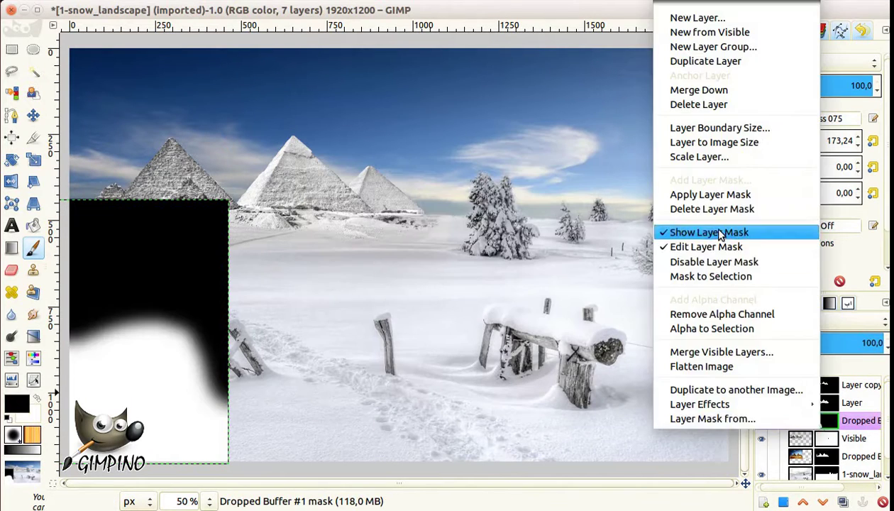
click(708, 229)
Step: Use Levels on the stream photo, raising the black point to deepen shadows
click(35, 361)
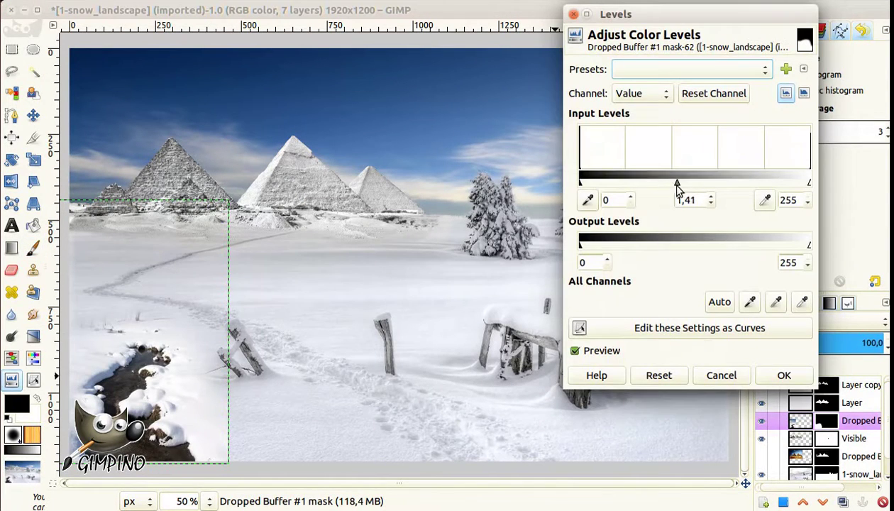
drag(678, 186, 591, 186)
click(792, 423)
click(709, 319)
drag(679, 179, 744, 186)
click(676, 372)
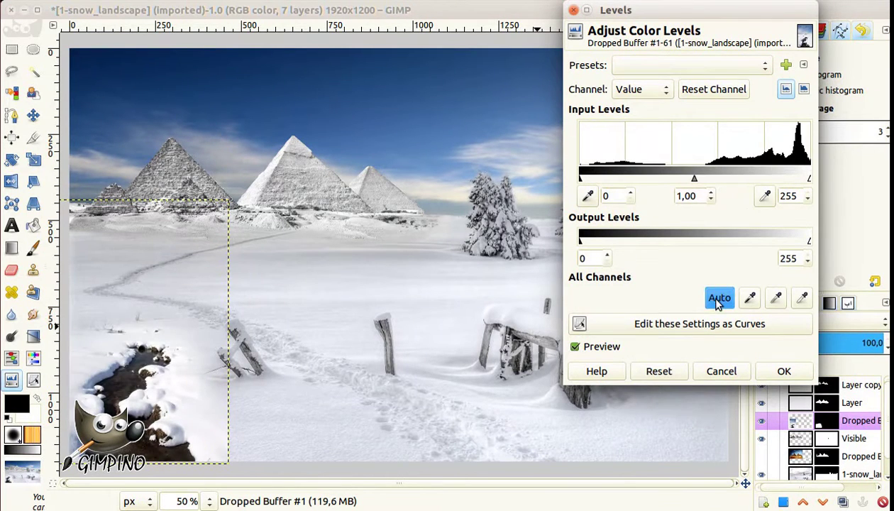
drag(585, 181, 639, 179)
key(Return)
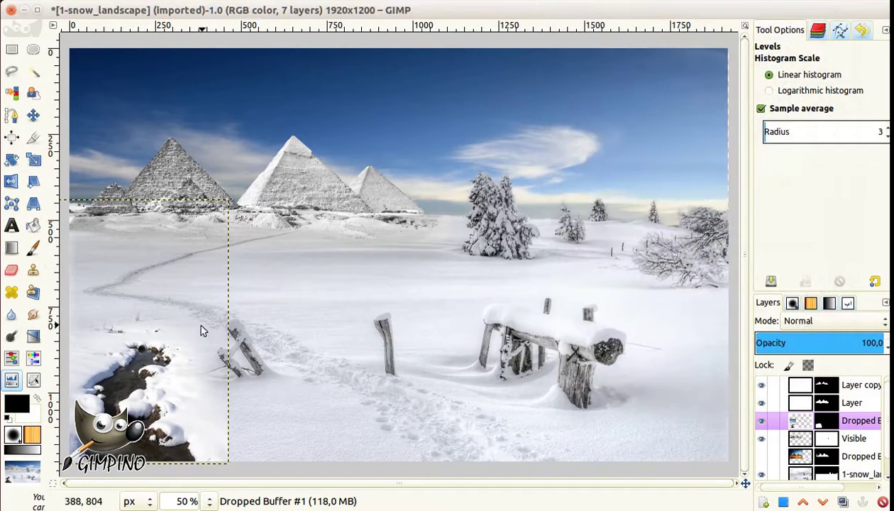
Step: Lower the stream's contrast to -13 and darken its midtones with Levels
click(249, 10)
click(287, 80)
drag(293, 109, 287, 112)
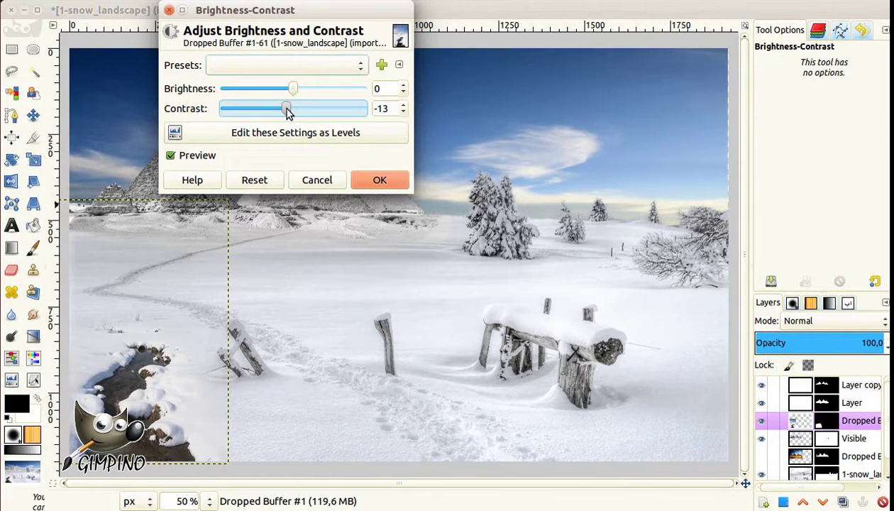
click(380, 180)
click(11, 380)
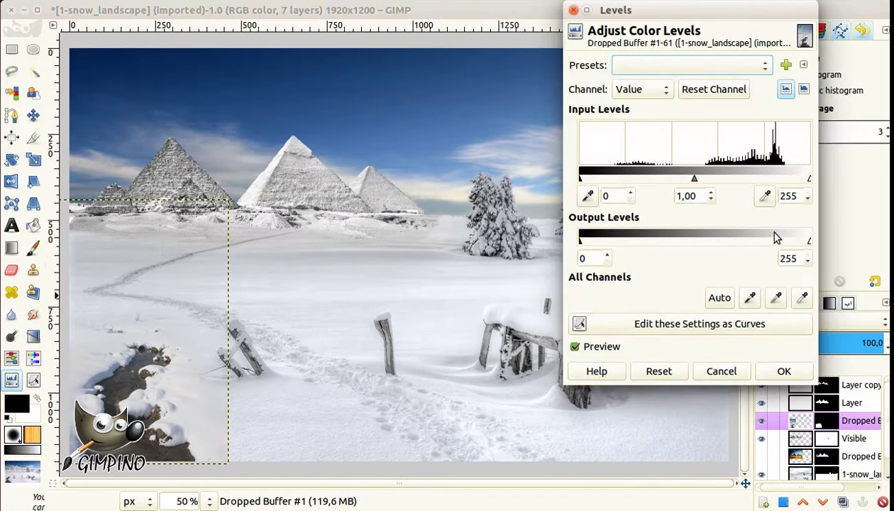
drag(695, 178, 713, 180)
click(784, 371)
Step: Resize the stream layer to image size and select its mask for painting
right_click(805, 425)
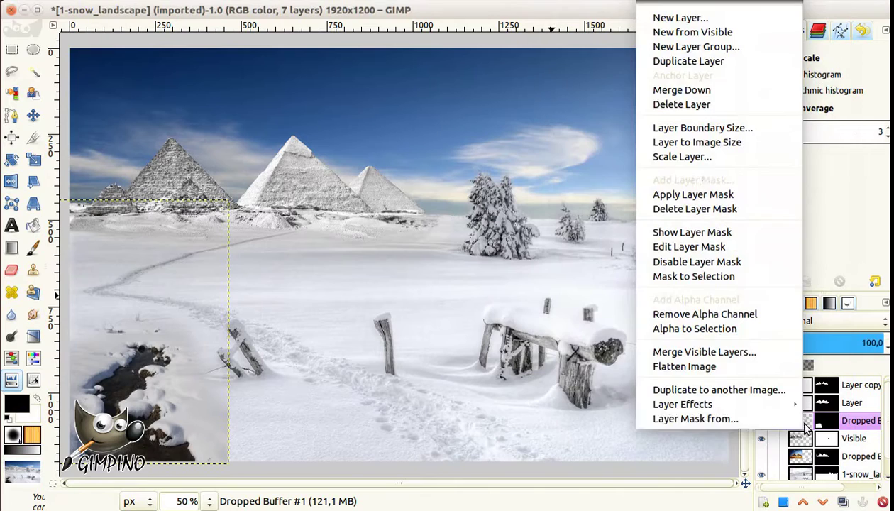
click(695, 142)
key(p)
click(825, 420)
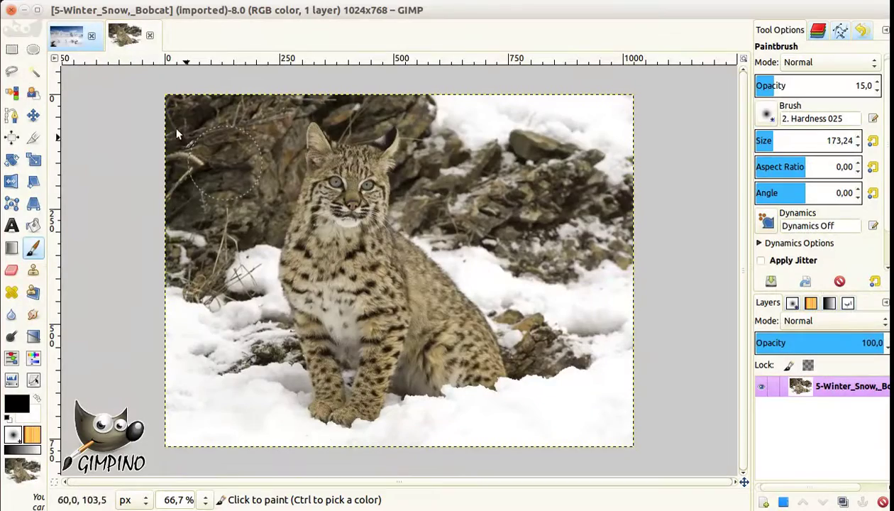
Step: Drop the bobcat photo in as the top layer, moved toward the lower right
click(65, 37)
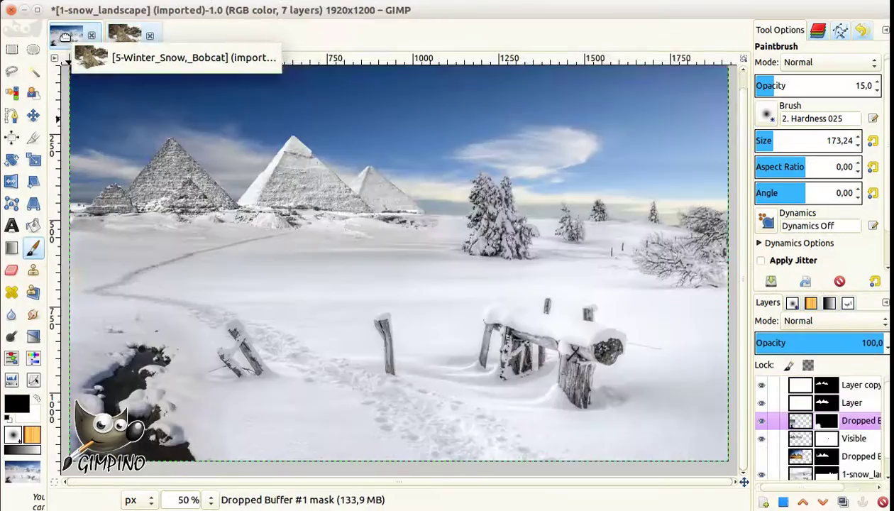
drag(65, 37, 515, 425)
drag(809, 423, 809, 385)
key(m)
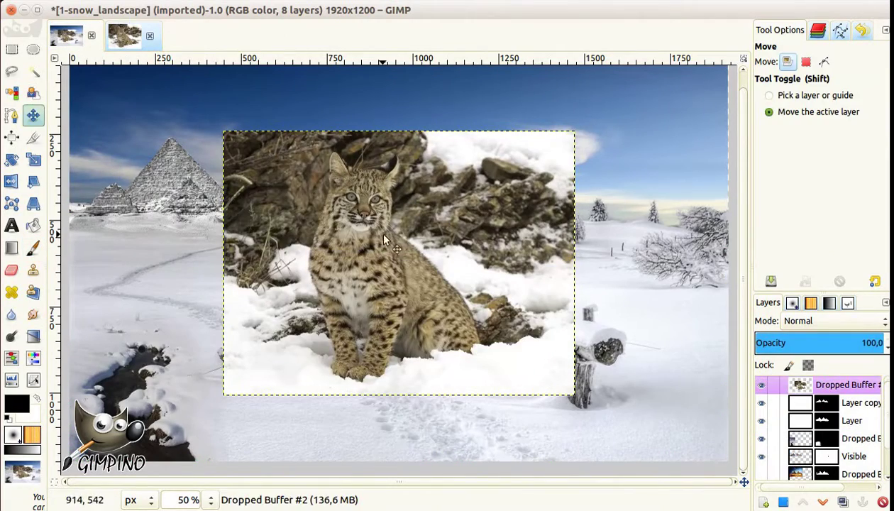
drag(378, 229, 518, 297)
Step: Scale the bobcat down to 579×434 px and fit it into the lower-right corner
key(shift+s)
drag(384, 235, 589, 348)
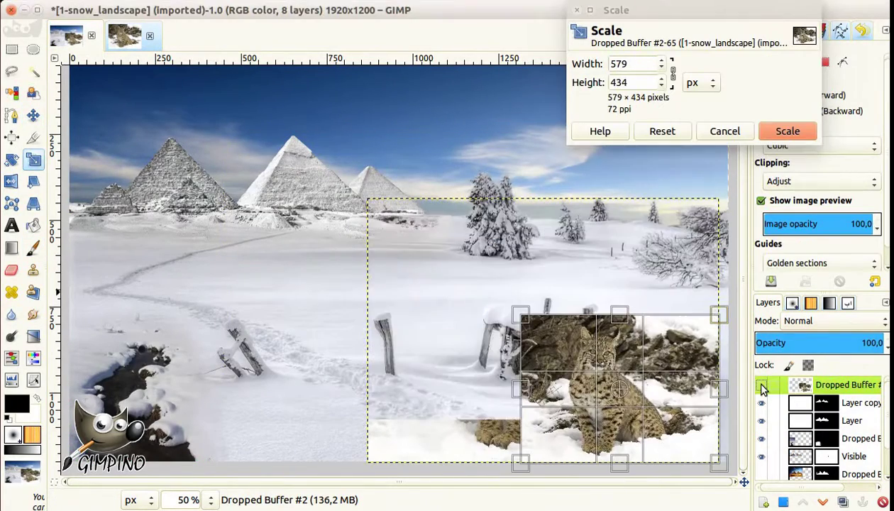
key(Return)
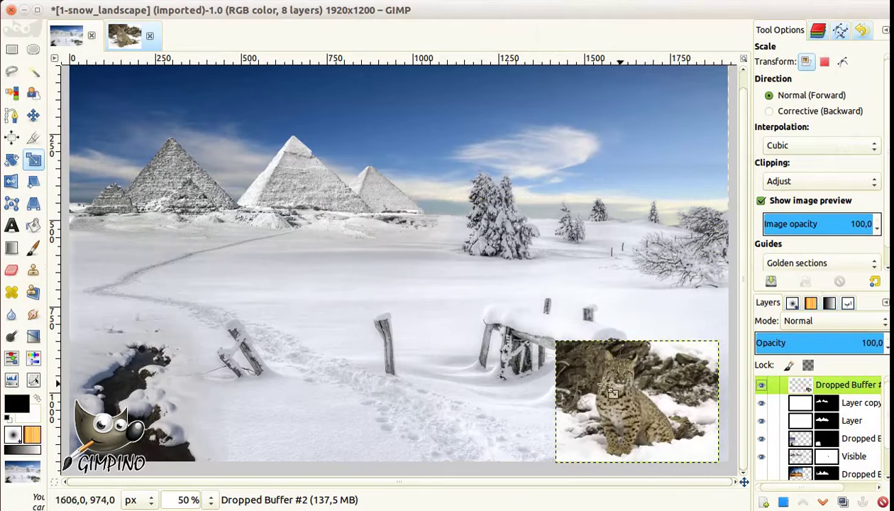
click(33, 115)
drag(647, 441, 659, 437)
click(211, 499)
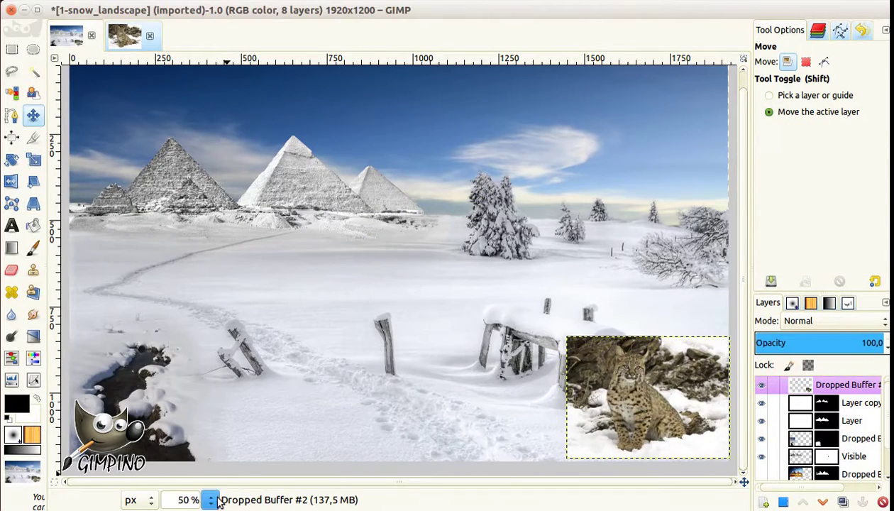
click(183, 439)
scroll(740, 365, down, 5)
scroll(568, 485, right, 8)
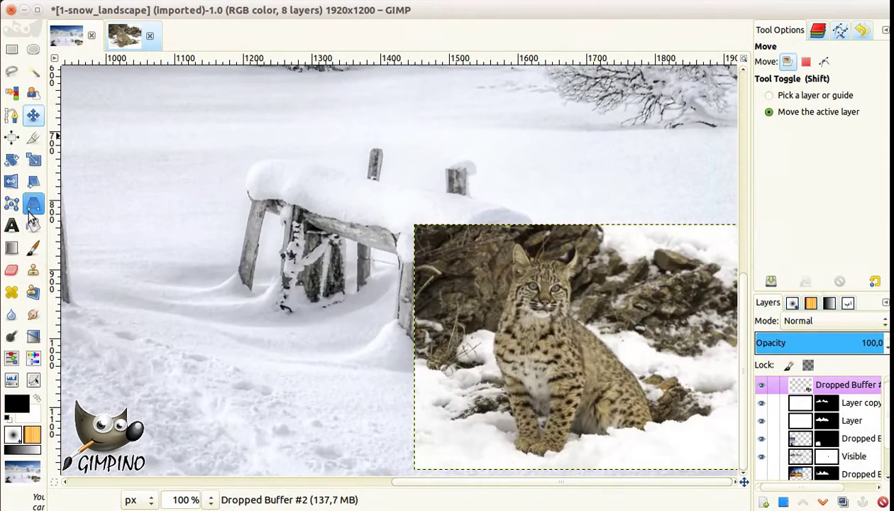
Step: Choose an Acrylic paintbrush and add a layer mask to the bobcat layer
click(32, 247)
click(792, 302)
click(790, 391)
click(837, 391)
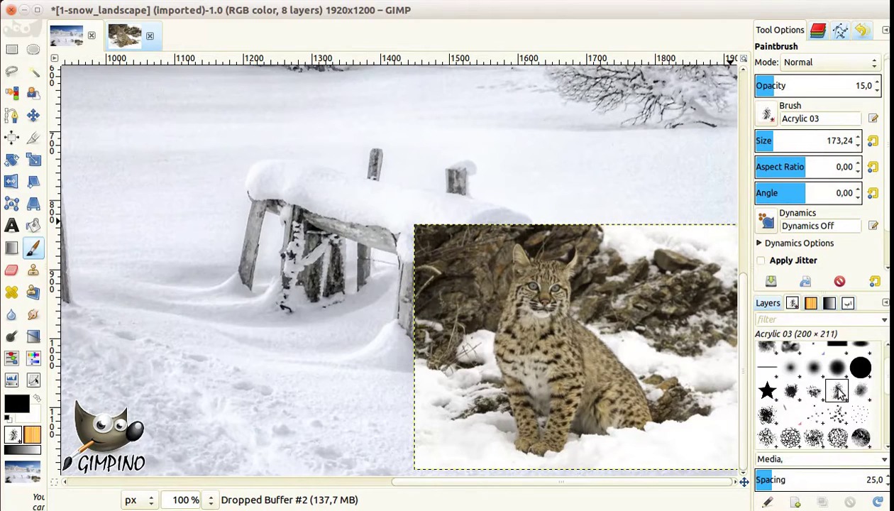
click(790, 391)
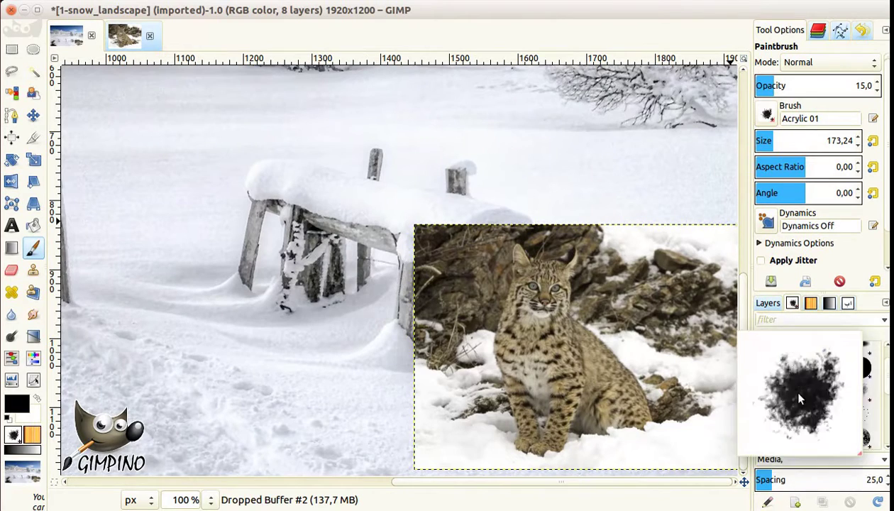
click(768, 302)
right_click(858, 384)
click(716, 177)
click(488, 375)
Step: Mask out the rocks around the bobcat at full opacity, revealing fence and snow
click(872, 85)
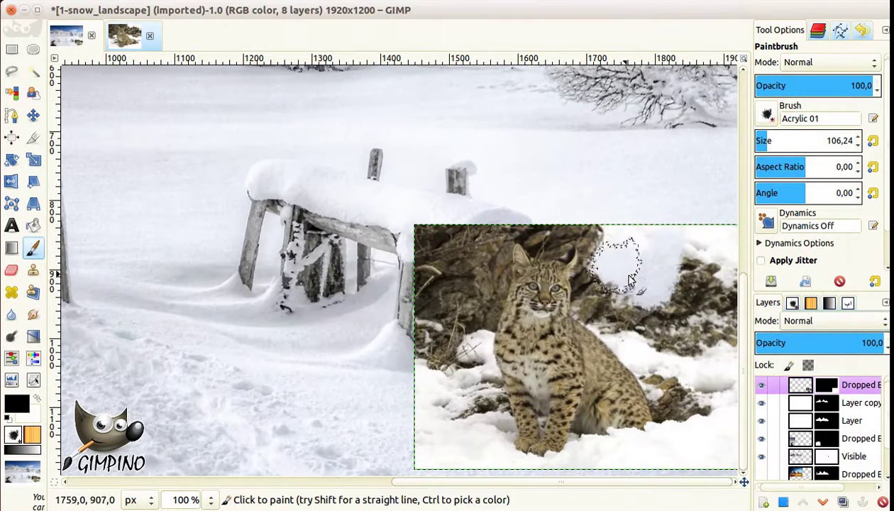
mouse_move(630, 280)
mouse_down()
mouse_move(479, 314)
mouse_move(448, 334)
mouse_move(710, 217)
mouse_up()
key(ctrl+z)
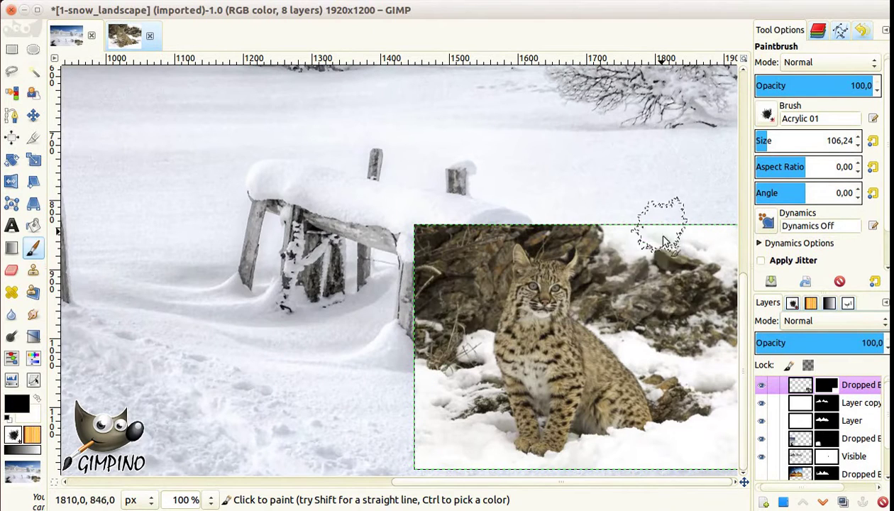
mouse_move(663, 241)
mouse_down()
mouse_move(685, 309)
mouse_move(614, 294)
mouse_up()
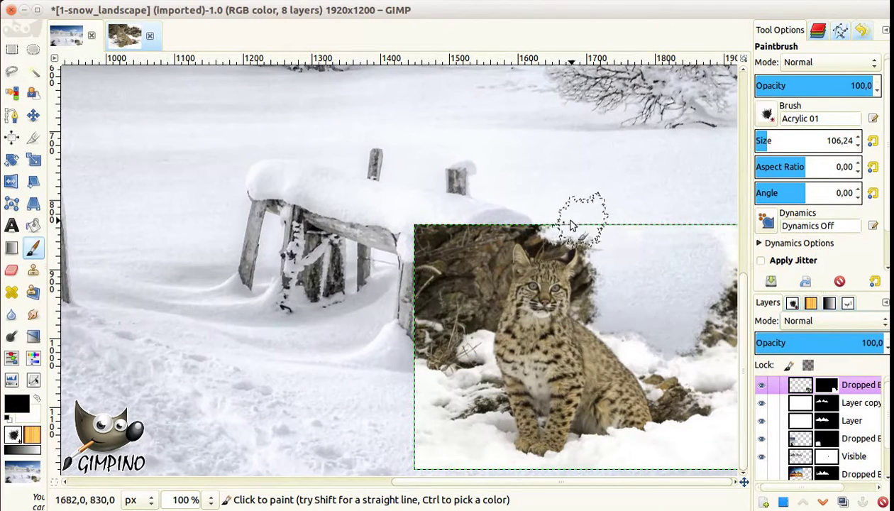
mouse_move(571, 225)
mouse_down()
mouse_move(428, 257)
mouse_move(436, 366)
mouse_move(487, 261)
mouse_up()
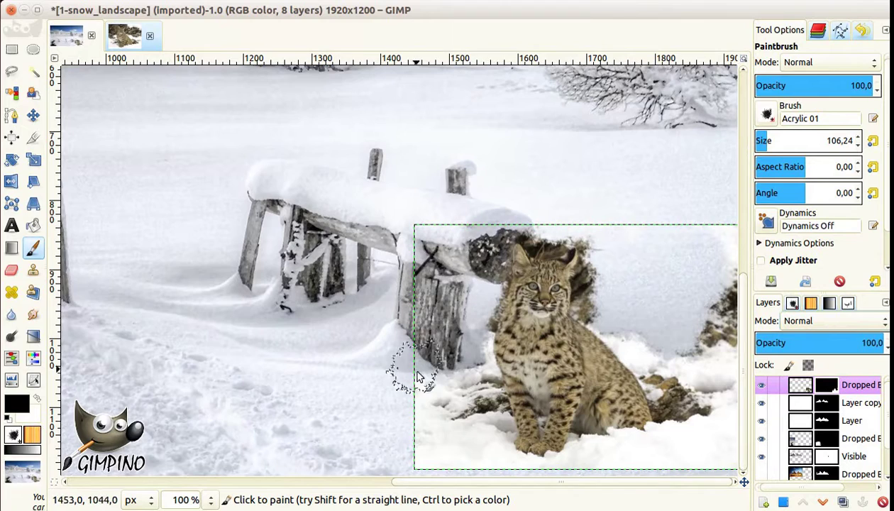
mouse_move(516, 489)
mouse_down()
mouse_move(716, 425)
mouse_move(725, 312)
mouse_up()
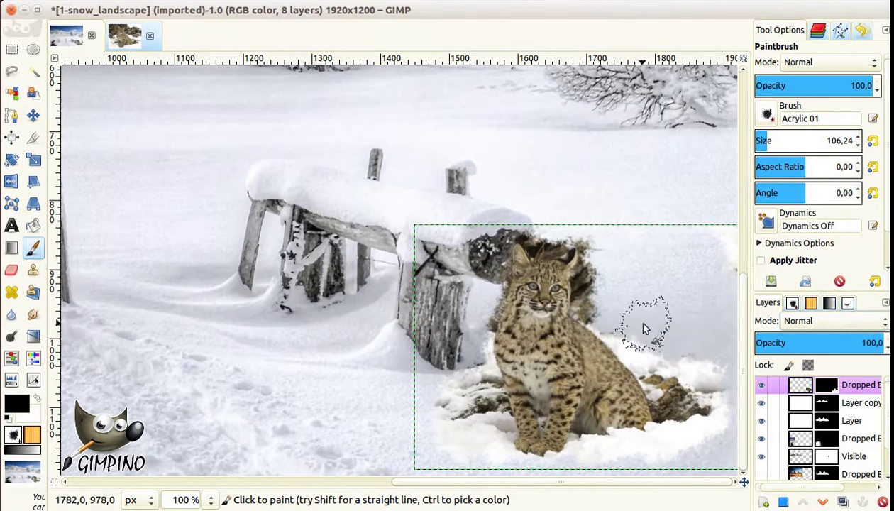
Step: At 400% zoom, hide the dark fringe right of the ear with a smaller brush
click(186, 499)
click(196, 370)
scroll(578, 235, right, 5)
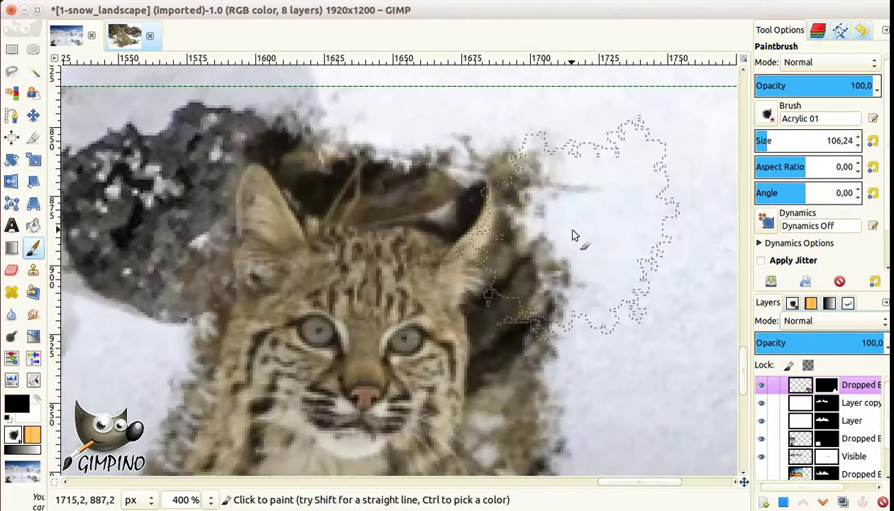
drag(773, 140, 760, 142)
mouse_move(525, 177)
mouse_down()
mouse_move(529, 199)
mouse_move(523, 143)
mouse_move(503, 127)
mouse_up()
key(f)
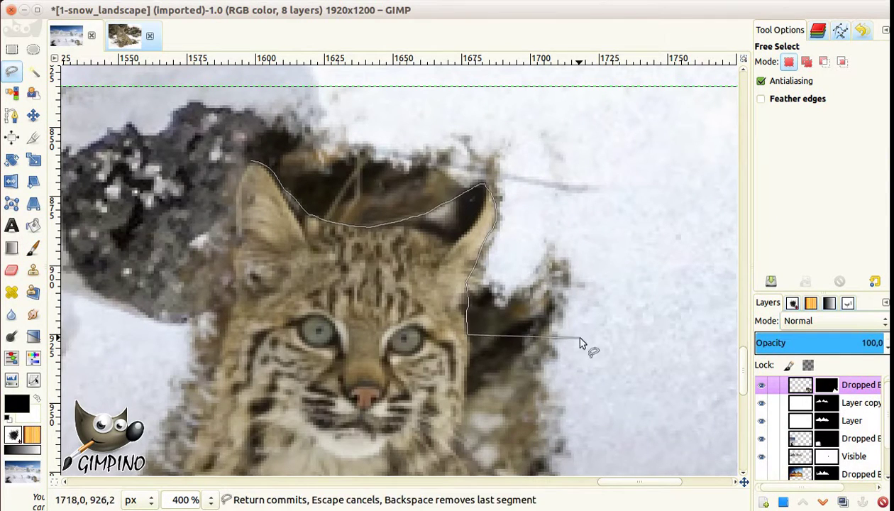
Step: Hide the background inside a freehand selection around the ears, then deselect
click(249, 163)
key(Delete)
click(118, 9)
click(135, 40)
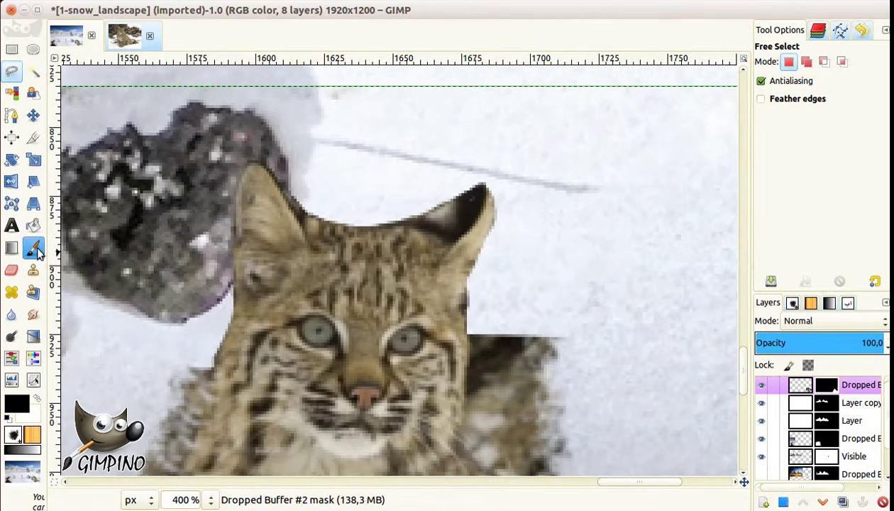
Step: Paint out the leftover dark fur fringes beside and below the bobcat's face
click(37, 251)
mouse_move(496, 355)
mouse_down()
mouse_move(508, 319)
mouse_move(499, 329)
mouse_move(539, 418)
mouse_move(494, 309)
mouse_up()
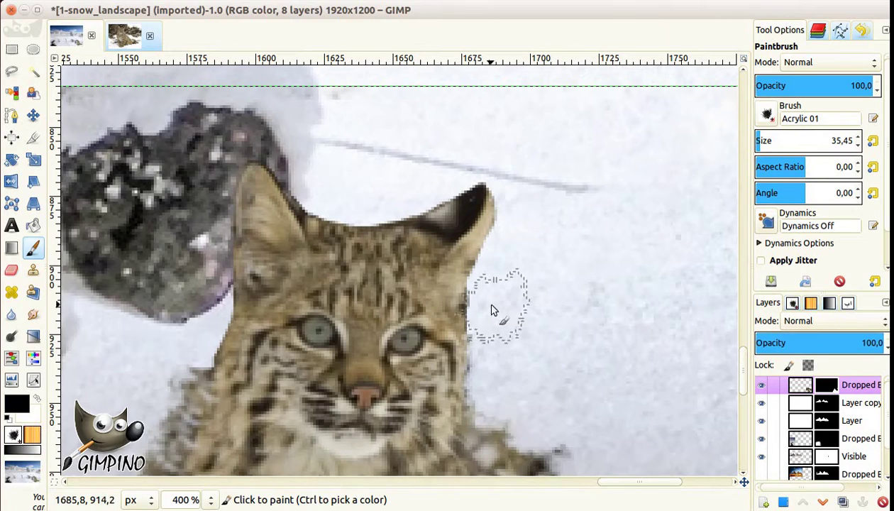
scroll(202, 323, down, 3)
drag(209, 234, 167, 319)
key(bracketleft)
key(bracketleft)
key(bracketleft)
drag(568, 323, 517, 374)
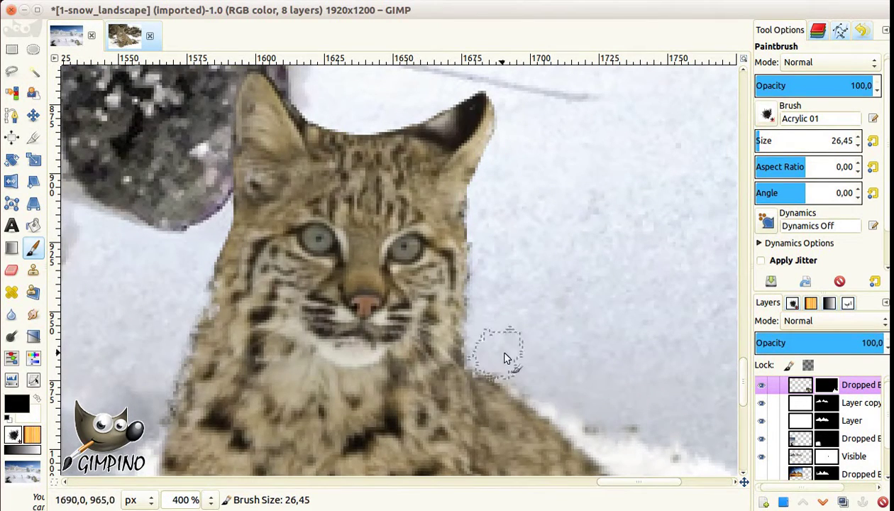
scroll(589, 232, down, 6)
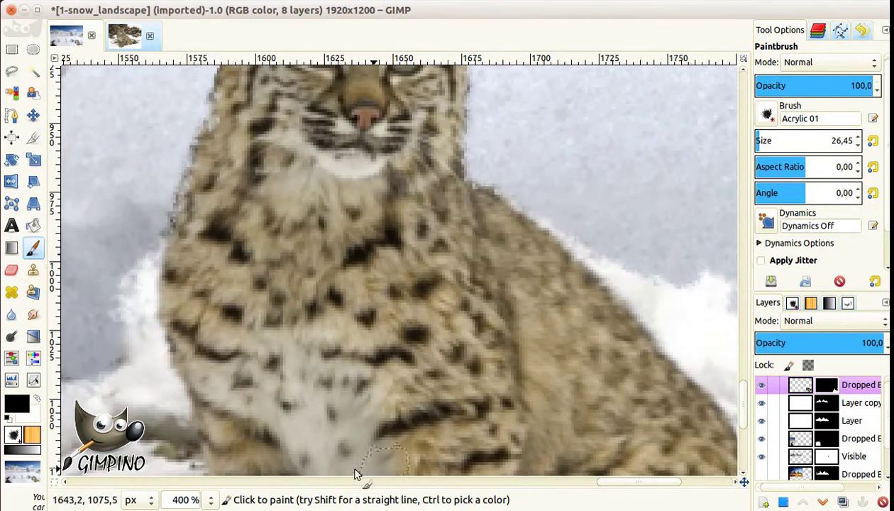
Step: Check the whole bobcat's cleaned edges at different zoom levels, then open Levels
key(1)
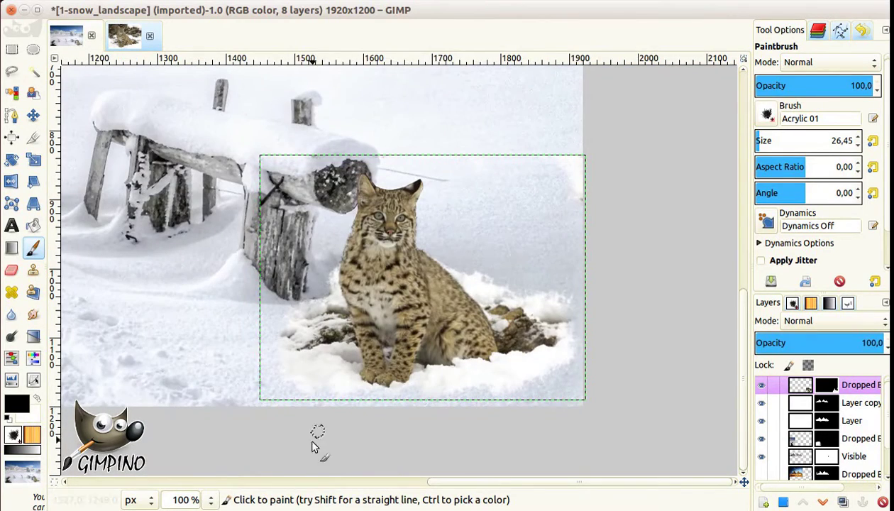
key(3)
scroll(206, 213, up, 8)
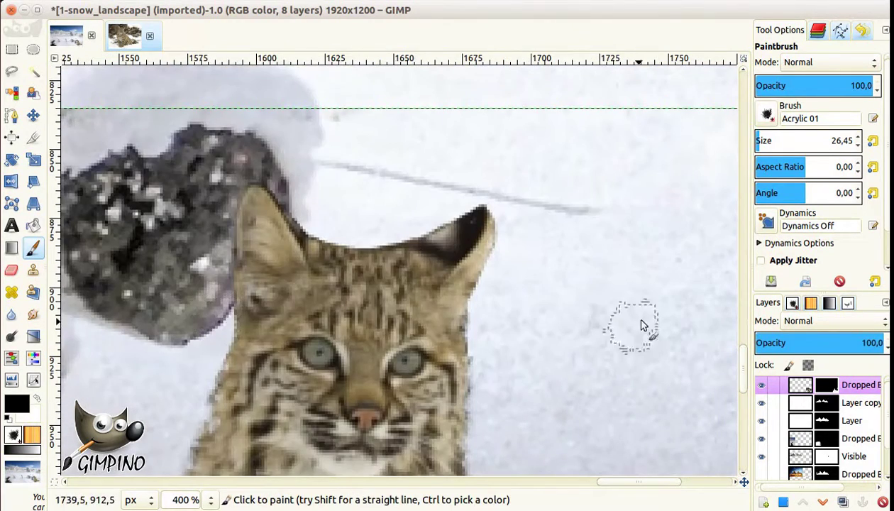
key(1)
key(ctrl+l)
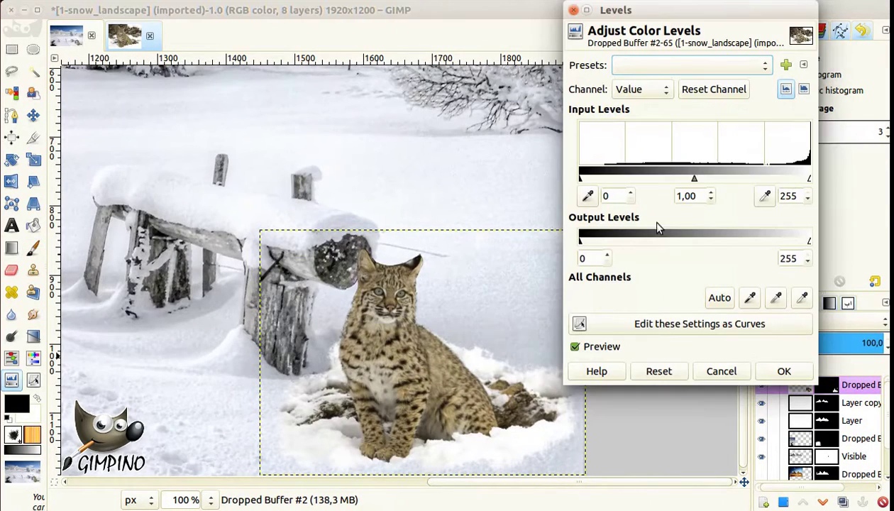
Step: Try Levels changes on the bobcat, including white point 223, then cancel
drag(693, 178, 702, 179)
click(659, 371)
mouse_move(580, 177)
mouse_down()
mouse_move(608, 181)
mouse_move(568, 187)
mouse_up()
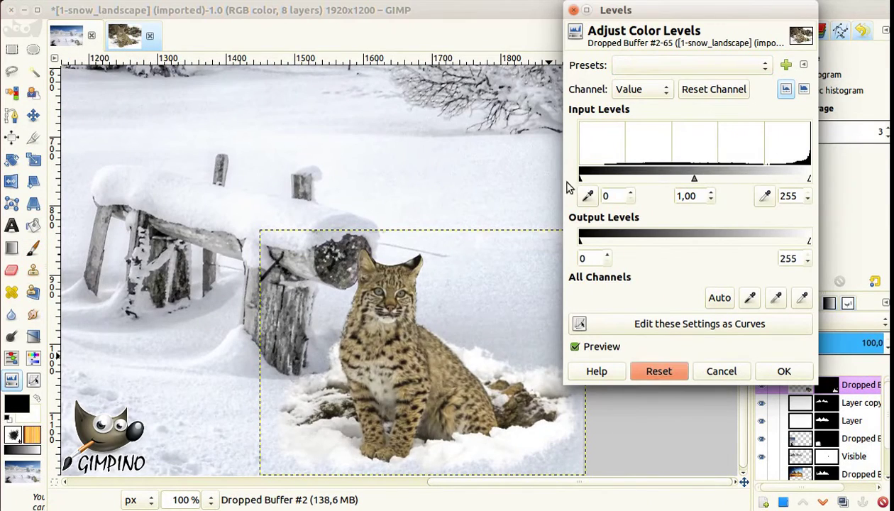
drag(808, 177, 780, 178)
click(722, 371)
Step: Raise the bobcat's contrast slightly to 2 with Brightness-Contrast
click(239, 10)
click(271, 87)
mouse_move(292, 108)
mouse_down()
mouse_move(297, 116)
mouse_move(284, 117)
mouse_move(286, 91)
mouse_up()
click(379, 181)
Step: Apply Levels to the bobcat with midtones 1.17 and black point about 40
mouse_move(693, 177)
mouse_down()
mouse_move(702, 176)
mouse_move(686, 178)
mouse_up()
drag(586, 186, 614, 179)
click(211, 500)
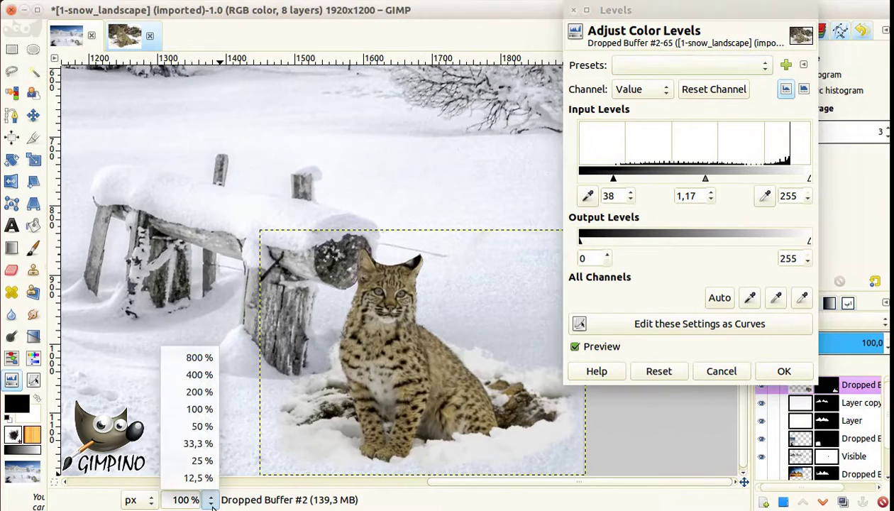
click(200, 441)
drag(685, 16, 186, 30)
mouse_move(115, 198)
mouse_down()
mouse_move(124, 190)
mouse_move(116, 191)
mouse_up()
click(298, 385)
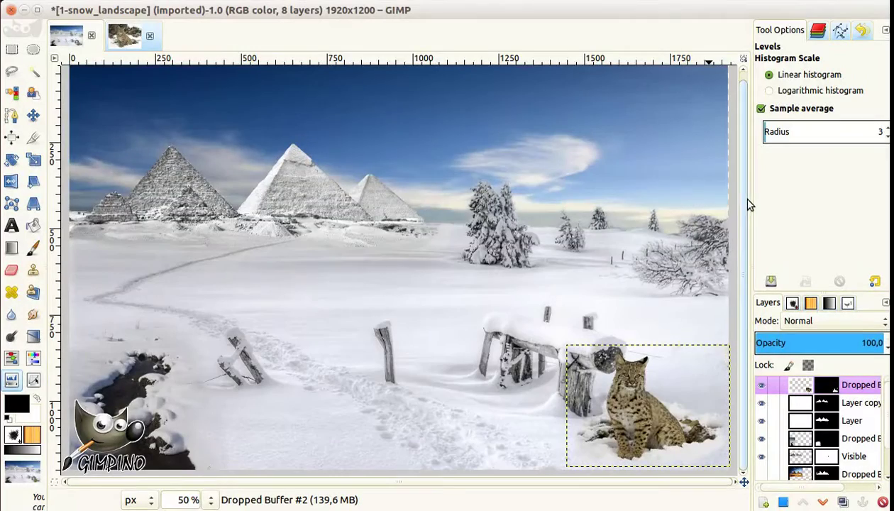
Step: Zoom to 100% and add a new empty layer
click(211, 500)
click(199, 407)
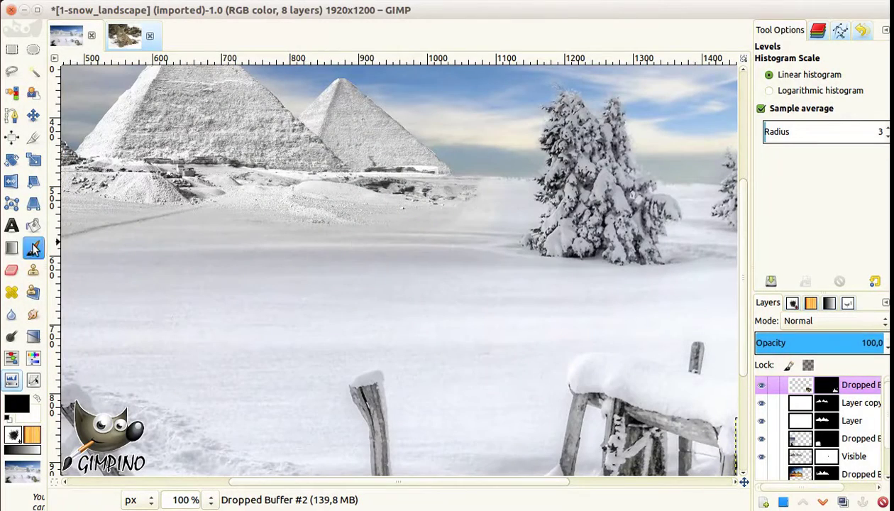
key(shift+ctrl+n)
key(Return)
Step: Paint strokes near the pyramids with the Acrylic 02 brush at size 9.45
key(p)
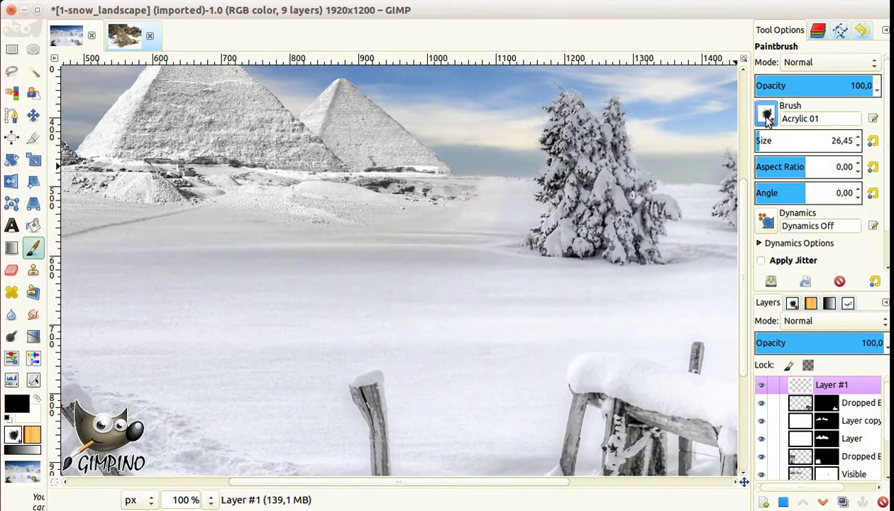
click(767, 118)
click(780, 142)
key(2)
scroll(295, 335, up, 5)
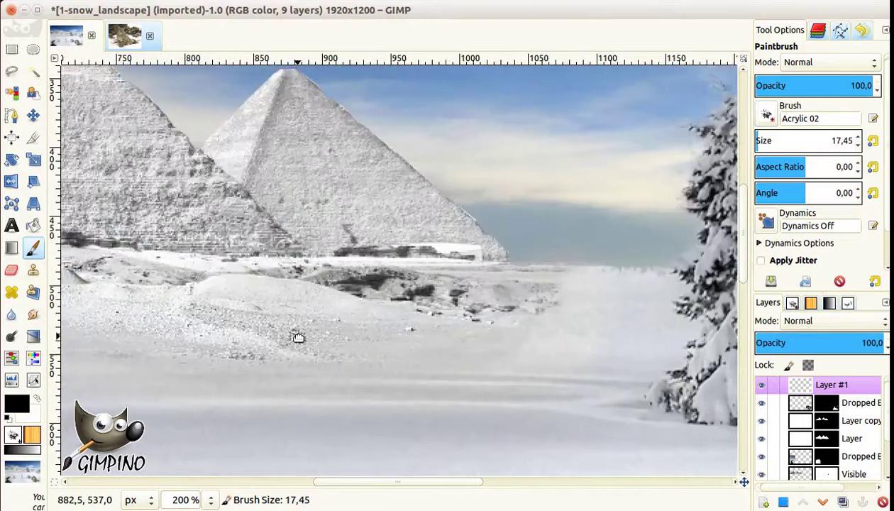
key(bracketright)
key(bracketright)
key(bracketright)
key(bracketleft)
key(bracketleft)
key(bracketleft)
drag(298, 340, 328, 292)
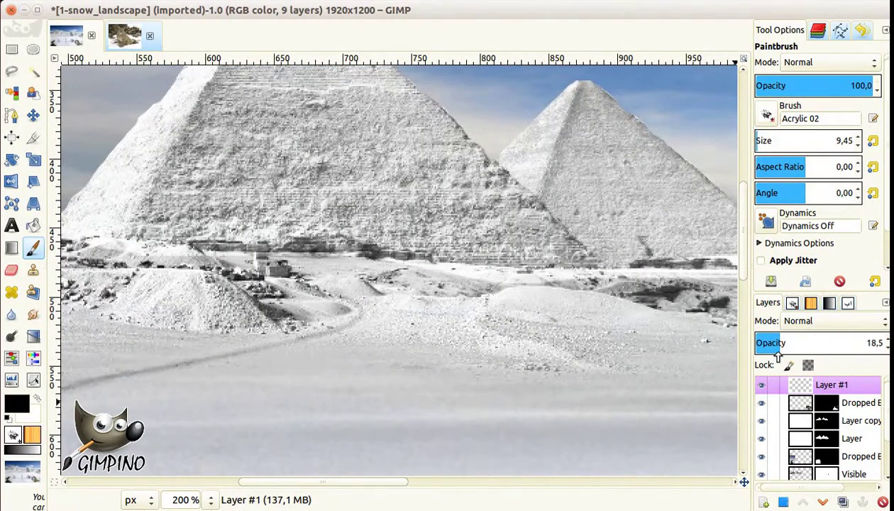
Step: Zoom out to 50% to see everything and add another new layer
click(211, 499)
click(199, 407)
click(211, 499)
click(201, 434)
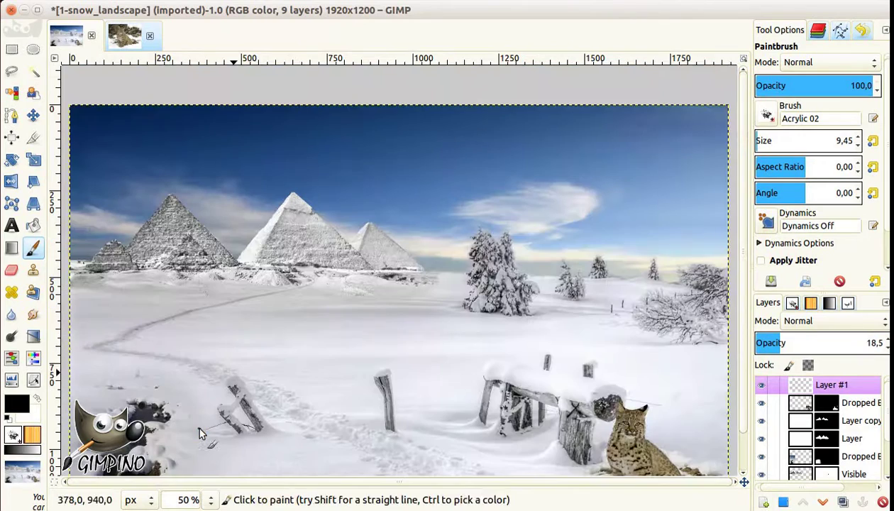
scroll(200, 434, down, 2)
key(shift+ctrl+n)
Step: Add Layer #2 and fill it with a bright blue foreground colour
key(Return)
click(19, 408)
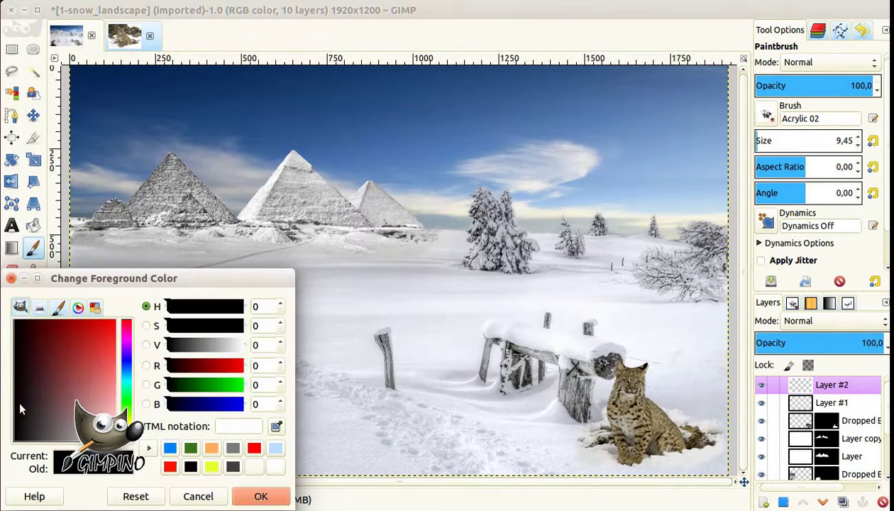
click(169, 448)
click(260, 496)
key(ctrl+comma)
Step: Blend the blue Layer #2 in Color mode at about 24.6% opacity
click(833, 320)
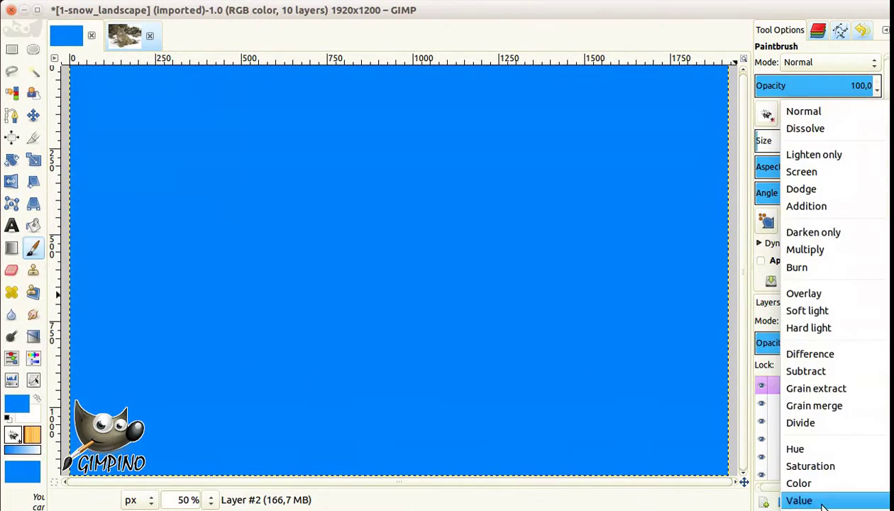
click(798, 483)
drag(816, 345, 785, 347)
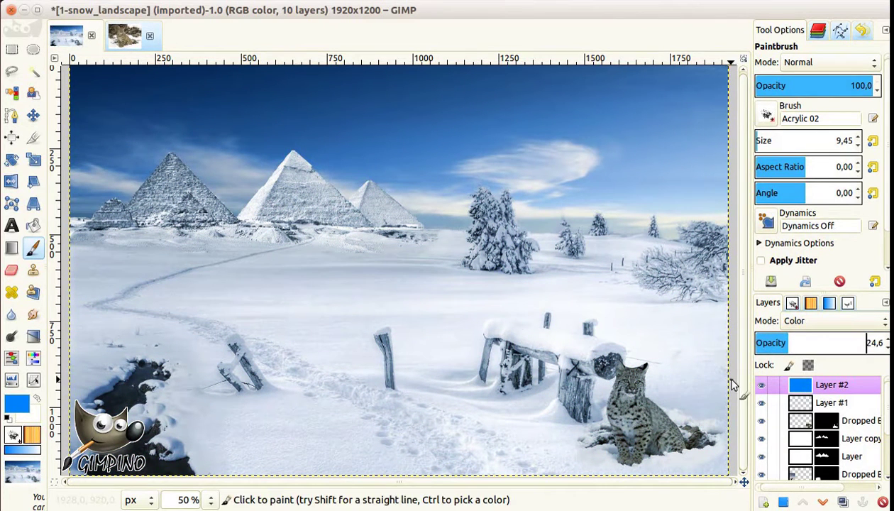
click(61, 10)
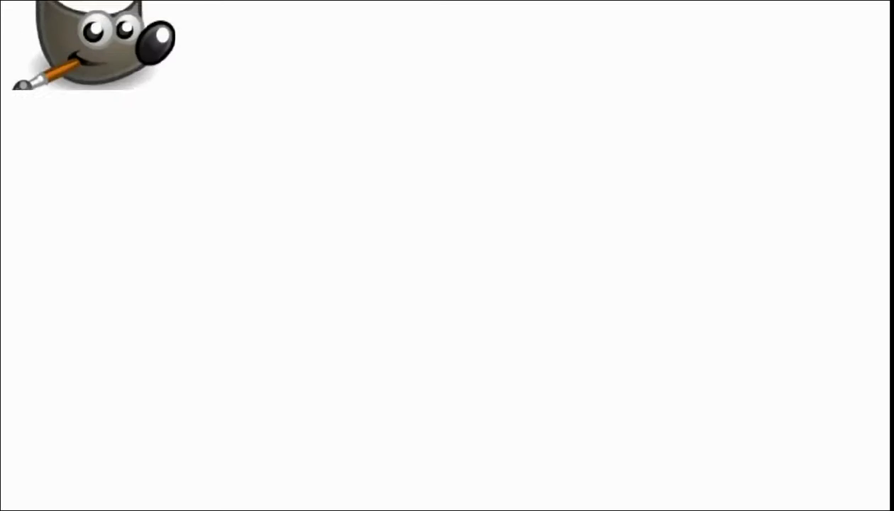